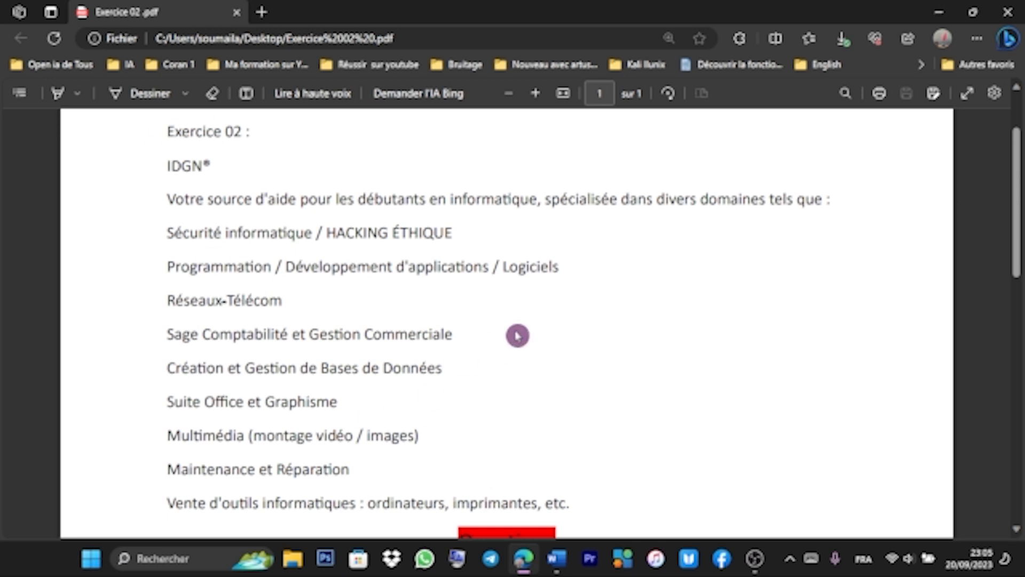
Read the exercise text in the PDF and switch to the Word document.
{"action": "left_click_drag", "start_coordinate": [1015, 194], "coordinate": [991, 172]}
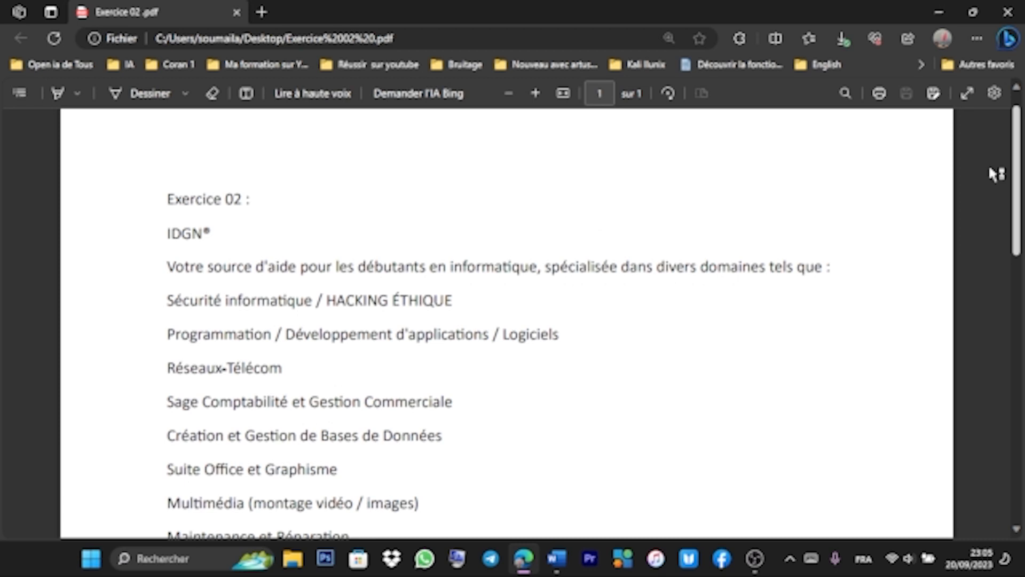
{"action": "left_click_drag", "start_coordinate": [990, 169], "coordinate": [990, 145]}
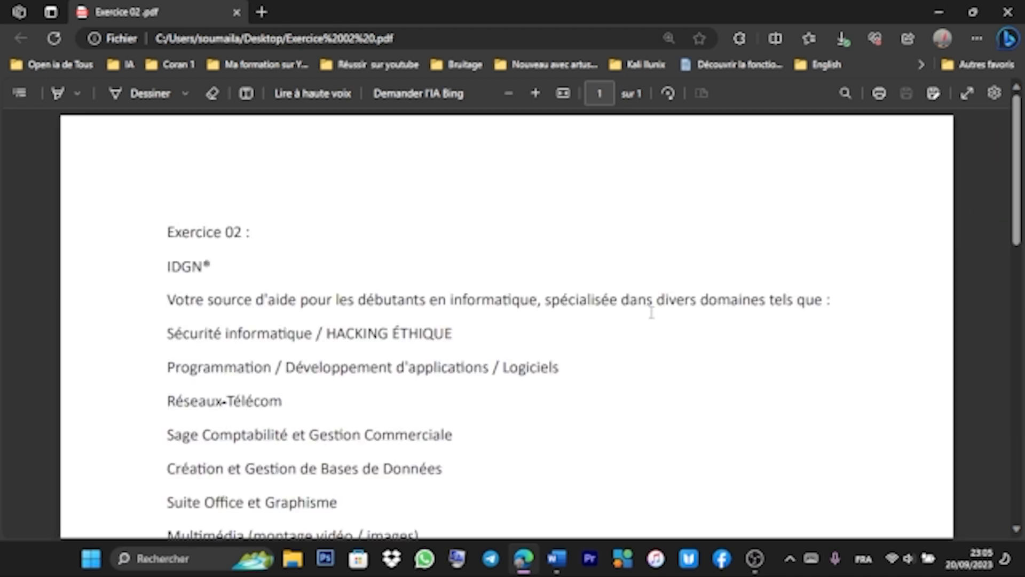
{"action": "left_click", "coordinate": [554, 560]}
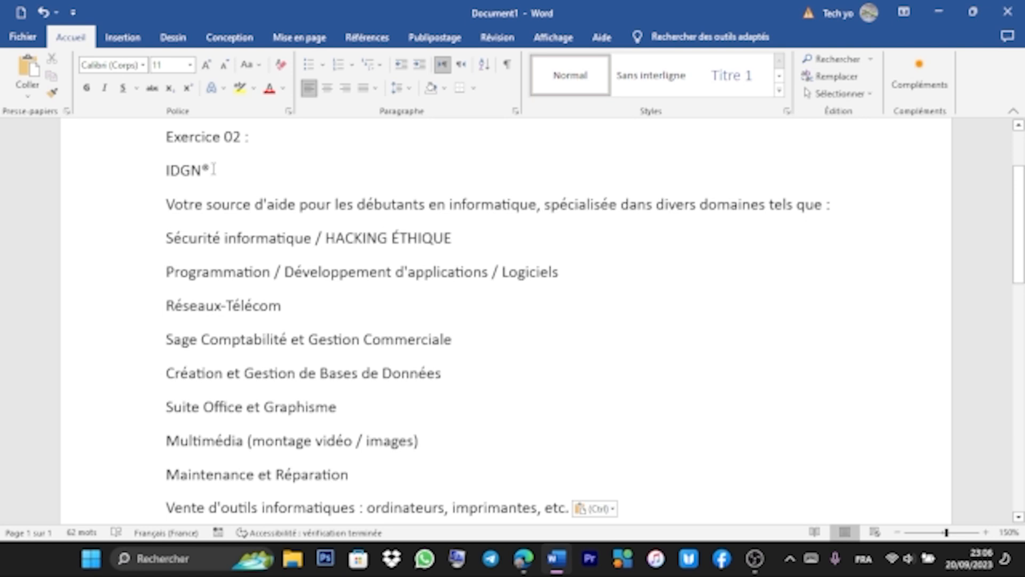
Format the "IDGN®" line as bold, 18 pt and centred.
{"action": "left_click_drag", "start_coordinate": [214, 170], "coordinate": [157, 178]}
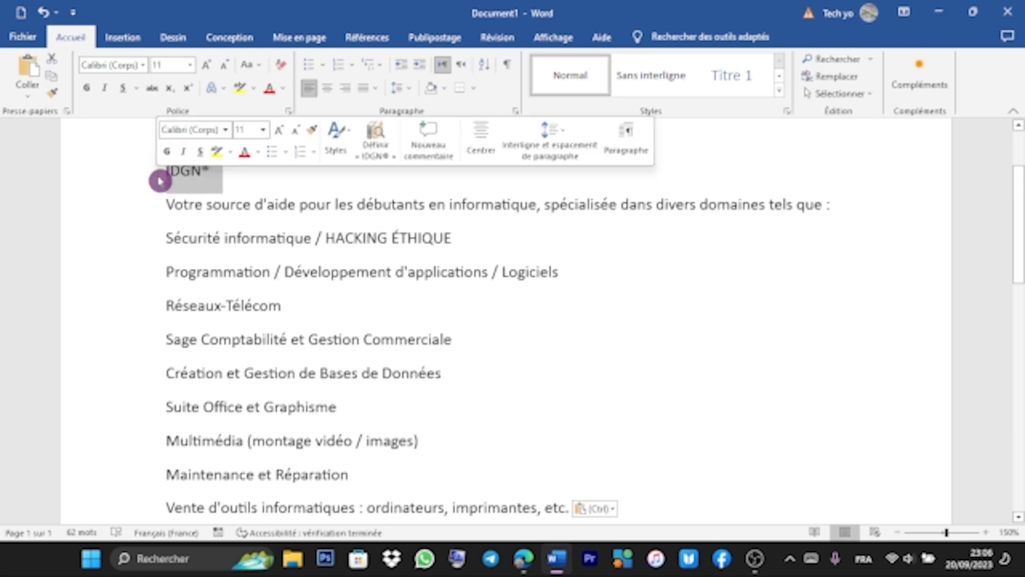
{"action": "left_click", "coordinate": [88, 93]}
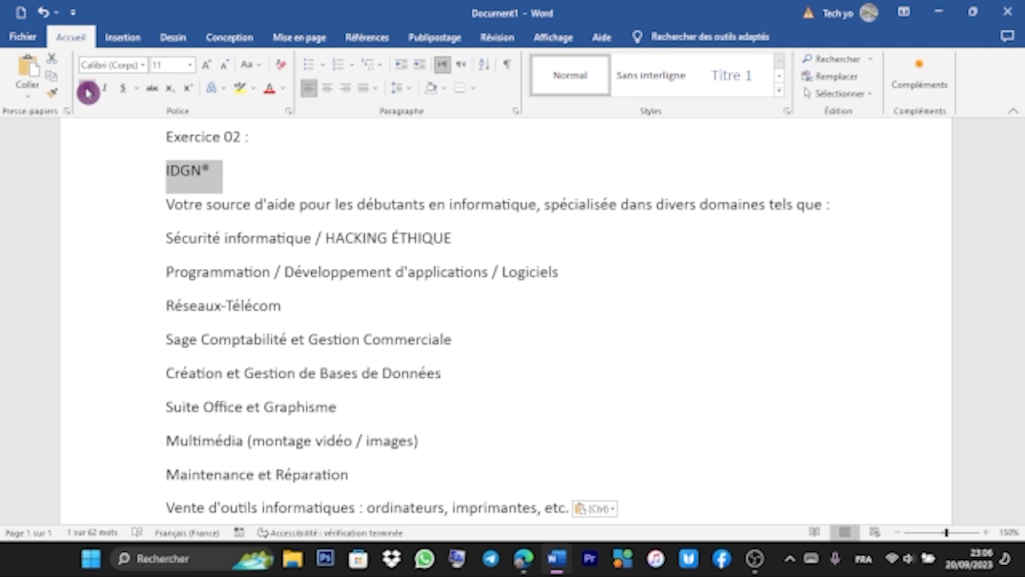
{"action": "left_click", "coordinate": [170, 66]}
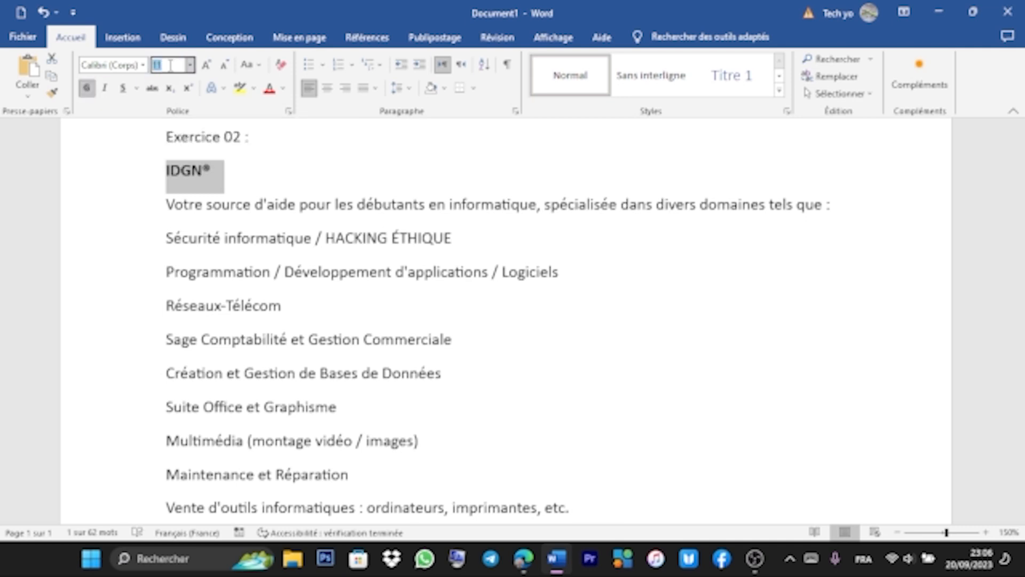
{"action": "left_click", "coordinate": [191, 66]}
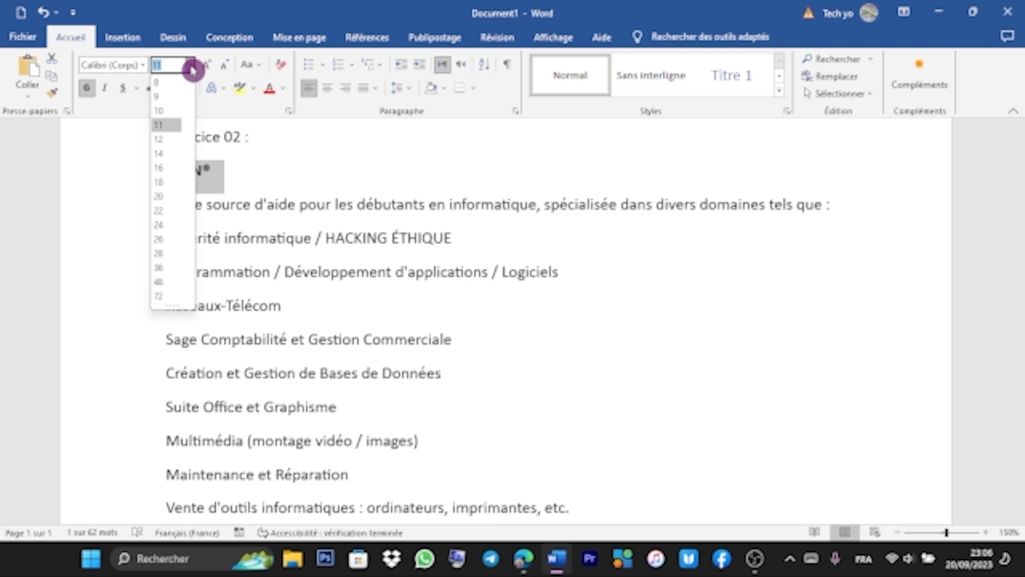
{"action": "left_click", "coordinate": [182, 182]}
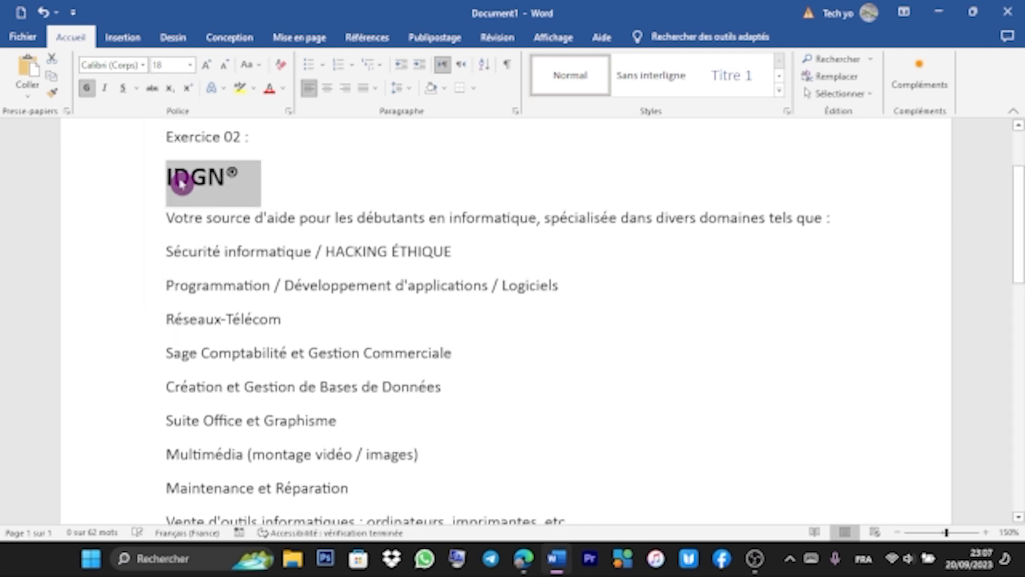
{"action": "left_click", "coordinate": [330, 89]}
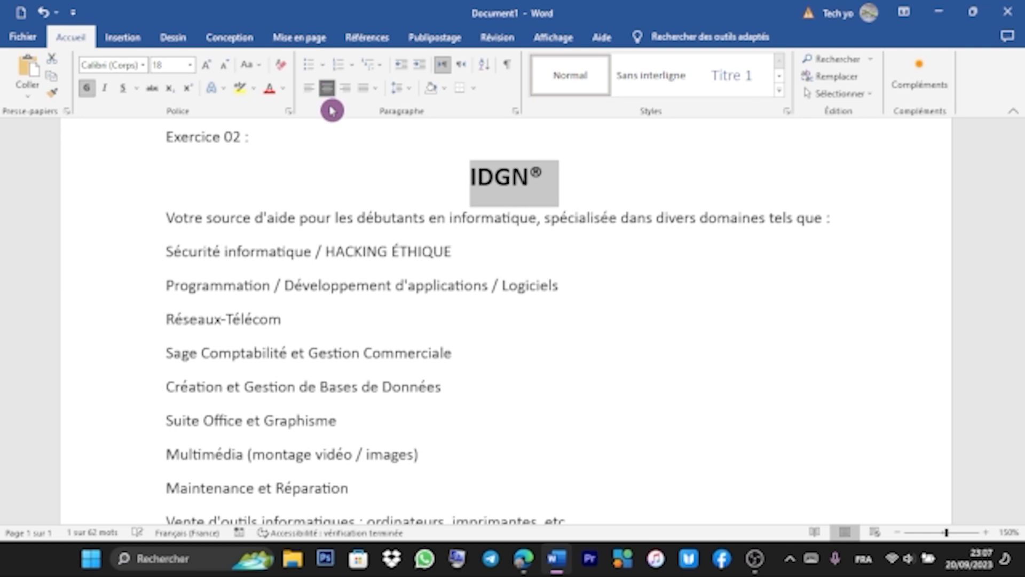
Insert a second ® symbol after the IDGN® heading and remove it again.
{"action": "left_click", "coordinate": [539, 186]}
{"action": "key", "text": "Left"}
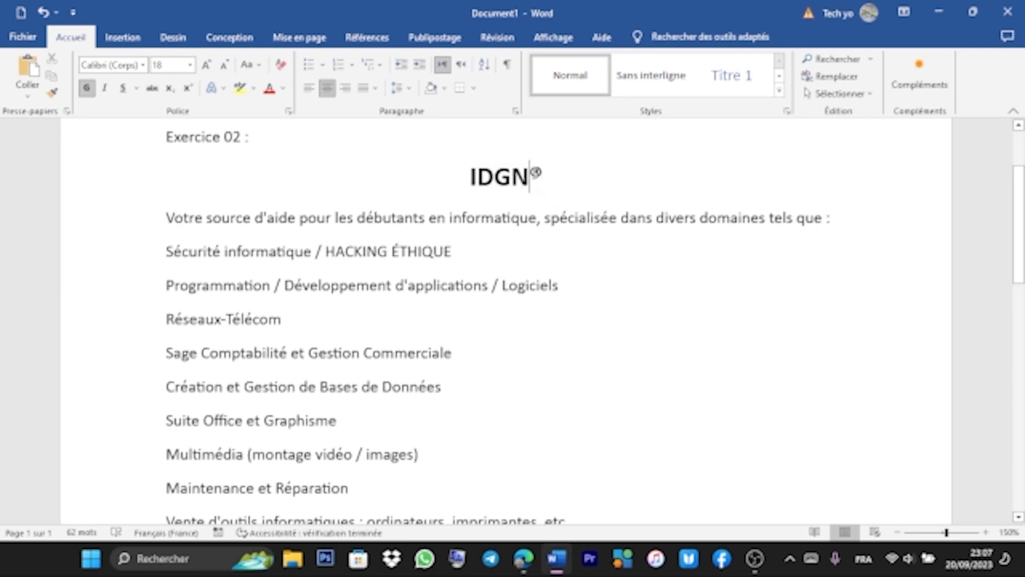
{"action": "key", "text": "shift+Right"}
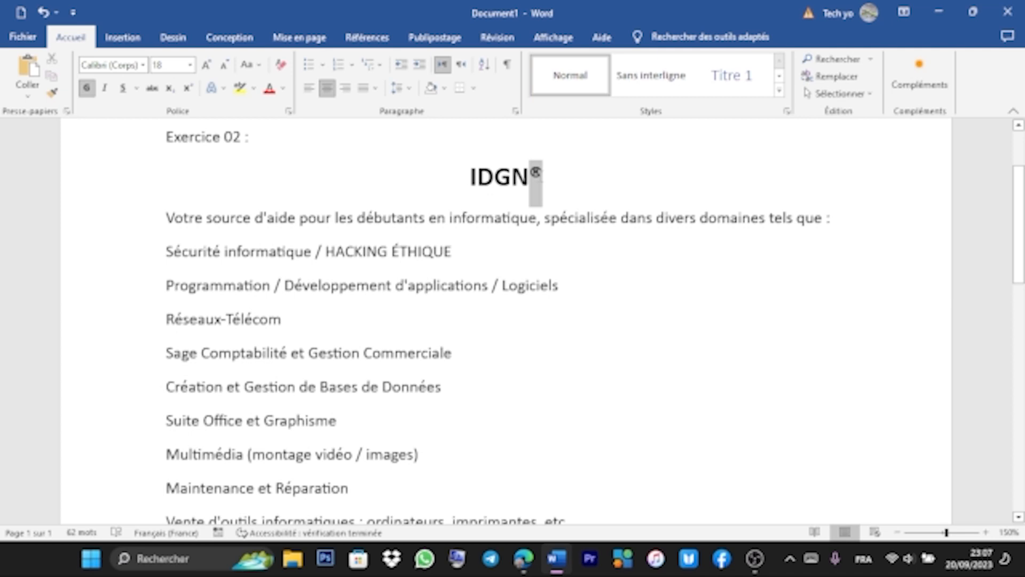
{"action": "left_click", "coordinate": [552, 180]}
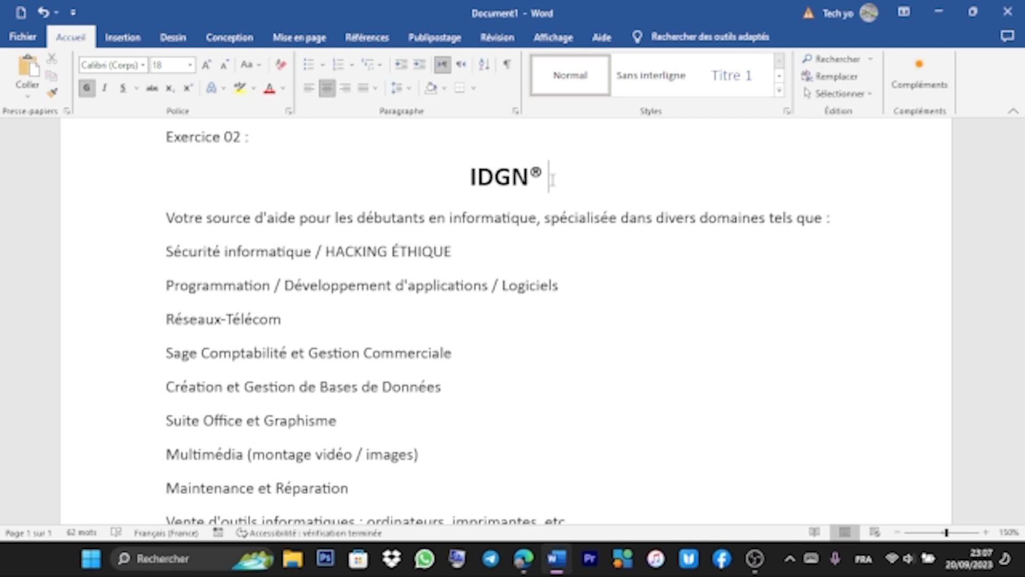
{"action": "key", "text": "alt"}
{"action": "key", "text": "alt"}
{"action": "type", "text": "®"}
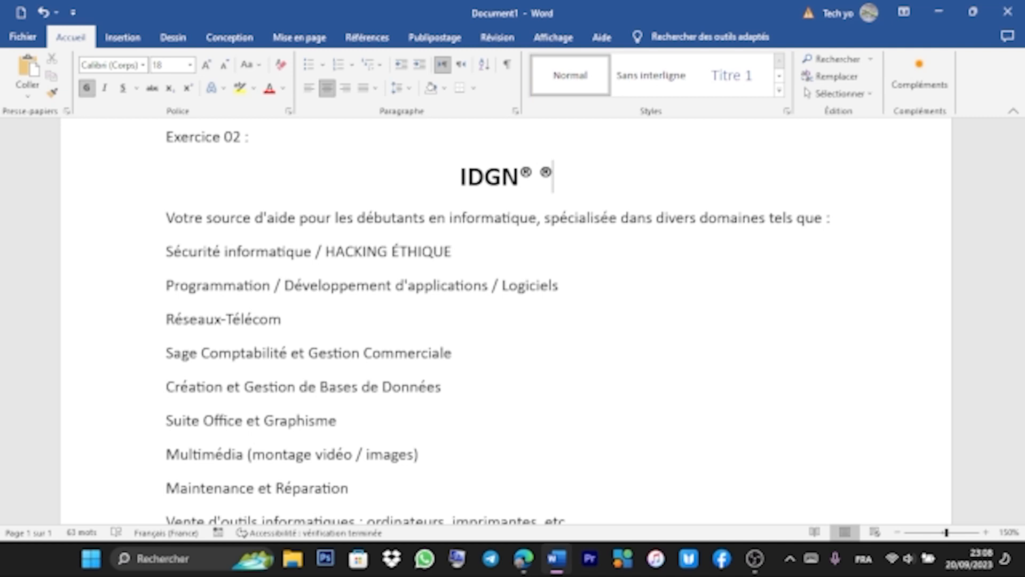
{"action": "key", "text": "BackSpace"}
{"action": "key", "text": "BackSpace"}
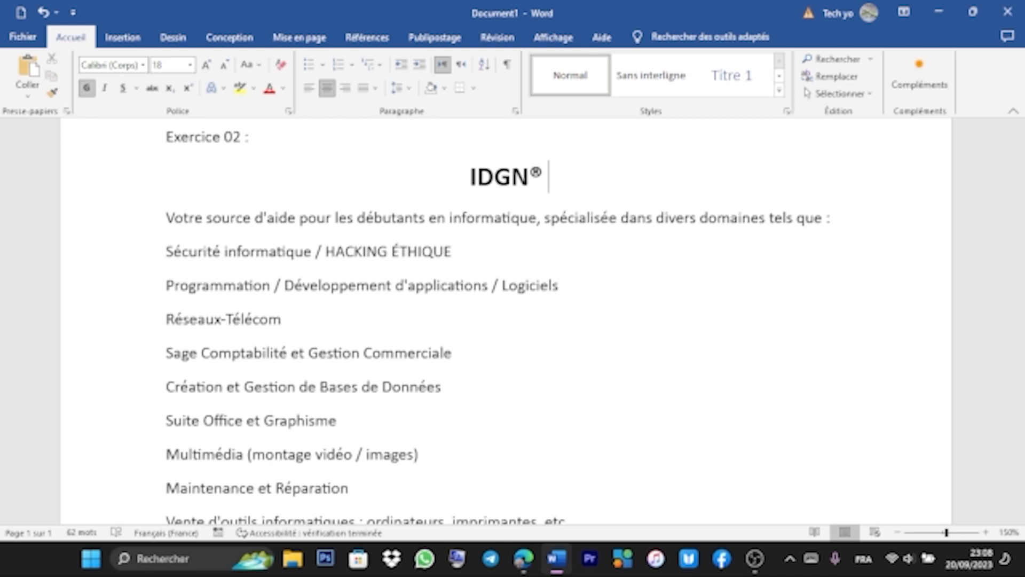
{"action": "scroll", "coordinate": [1017, 231], "scroll_direction": "down", "scroll_amount": 1}
{"action": "scroll", "coordinate": [1018, 219], "scroll_direction": "down", "scroll_amount": 2}
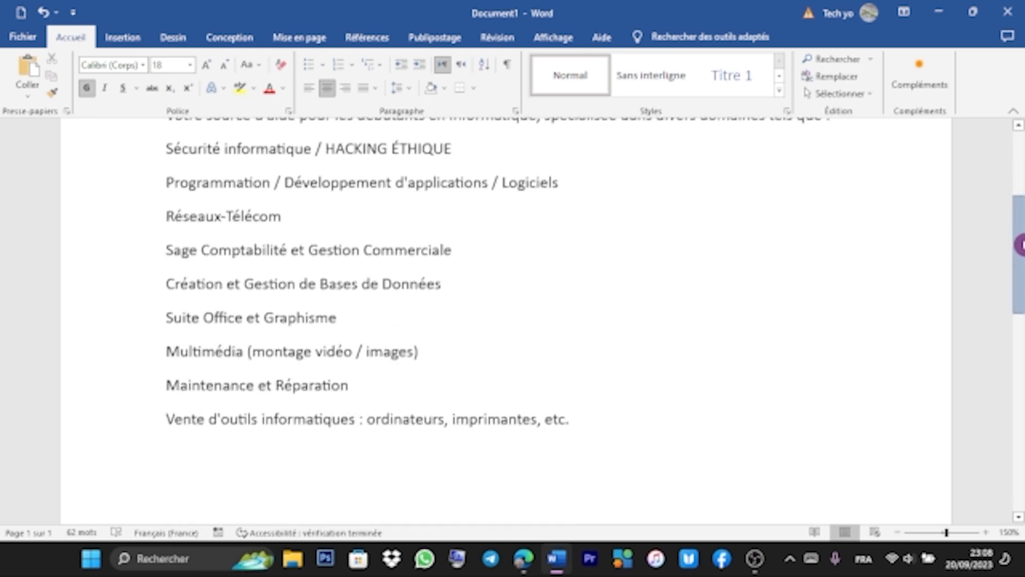
{"action": "scroll", "coordinate": [1019, 210], "scroll_direction": "up", "scroll_amount": 3}
{"action": "scroll", "coordinate": [1018, 243], "scroll_direction": "down", "scroll_amount": 3}
{"action": "scroll", "coordinate": [1018, 229], "scroll_direction": "up", "scroll_amount": 3}
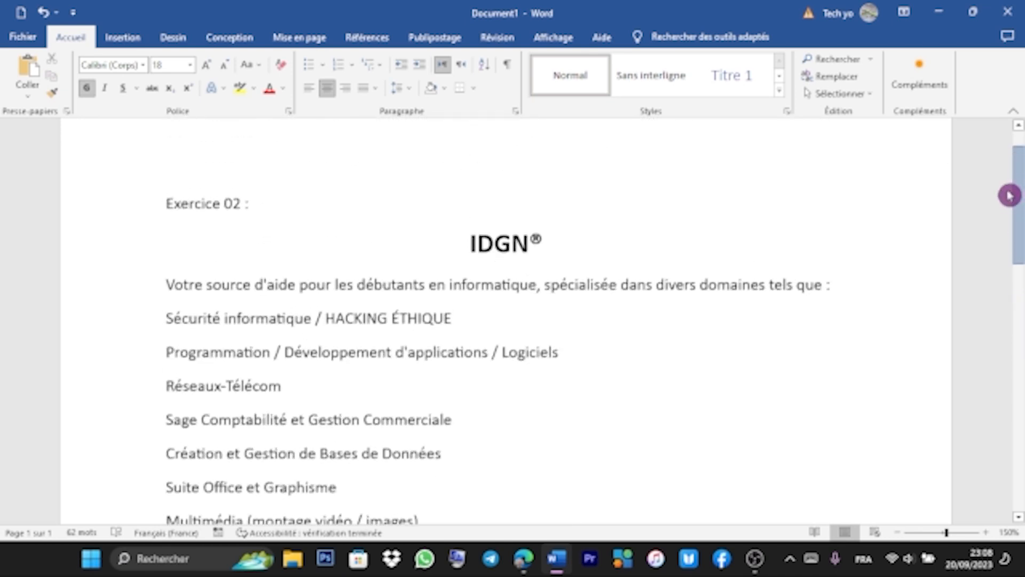
{"action": "scroll", "coordinate": [1015, 195], "scroll_direction": "down", "scroll_amount": 2}
{"action": "scroll", "coordinate": [1015, 187], "scroll_direction": "up", "scroll_amount": 3}
{"action": "scroll", "coordinate": [1018, 203], "scroll_direction": "down", "scroll_amount": 2}
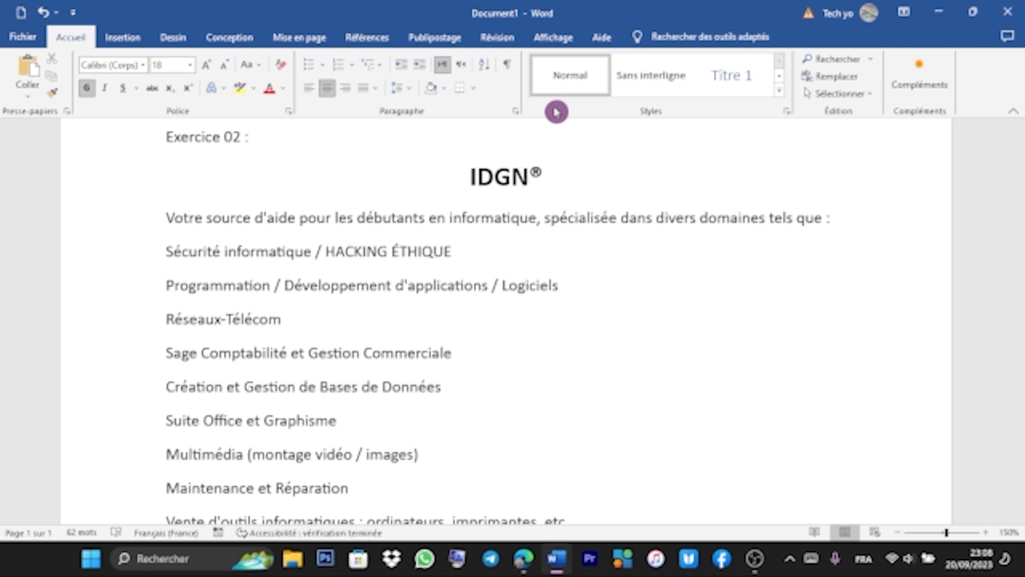
Show the navigation pane and search the document for "suit".
{"action": "left_click", "coordinate": [560, 42]}
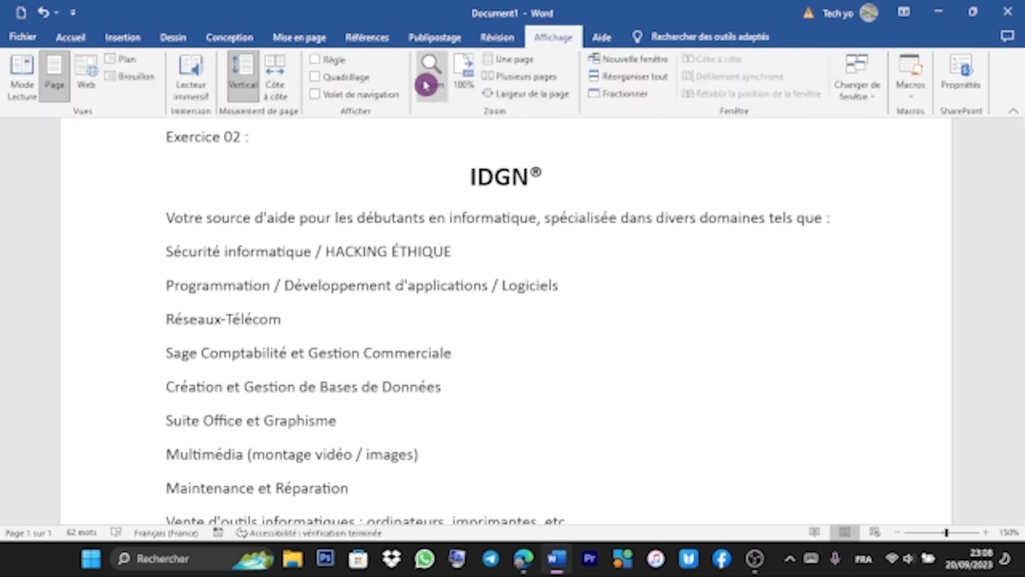
{"action": "left_click", "coordinate": [316, 96]}
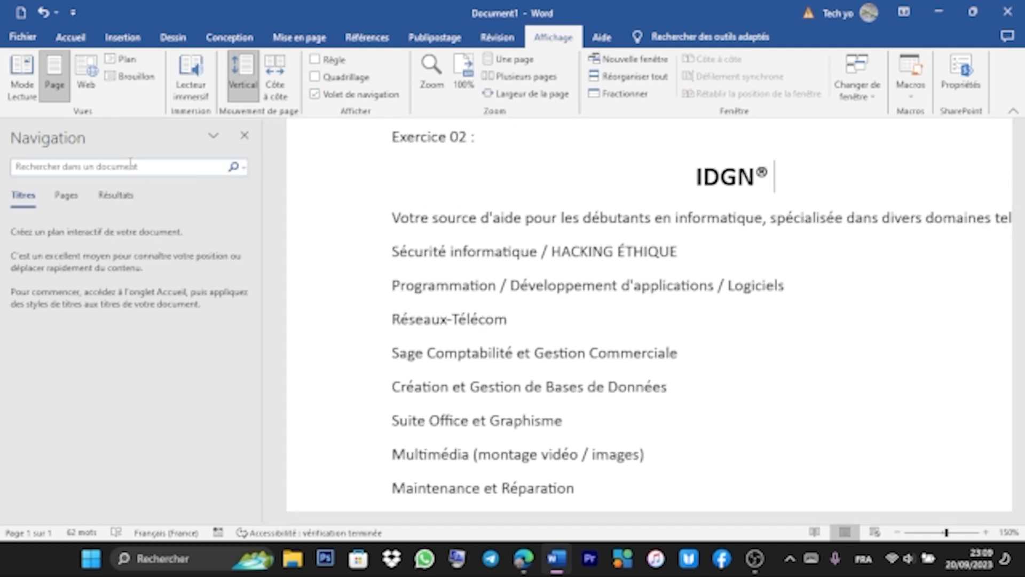
{"action": "left_click", "coordinate": [131, 164]}
{"action": "type", "text": "suit"}
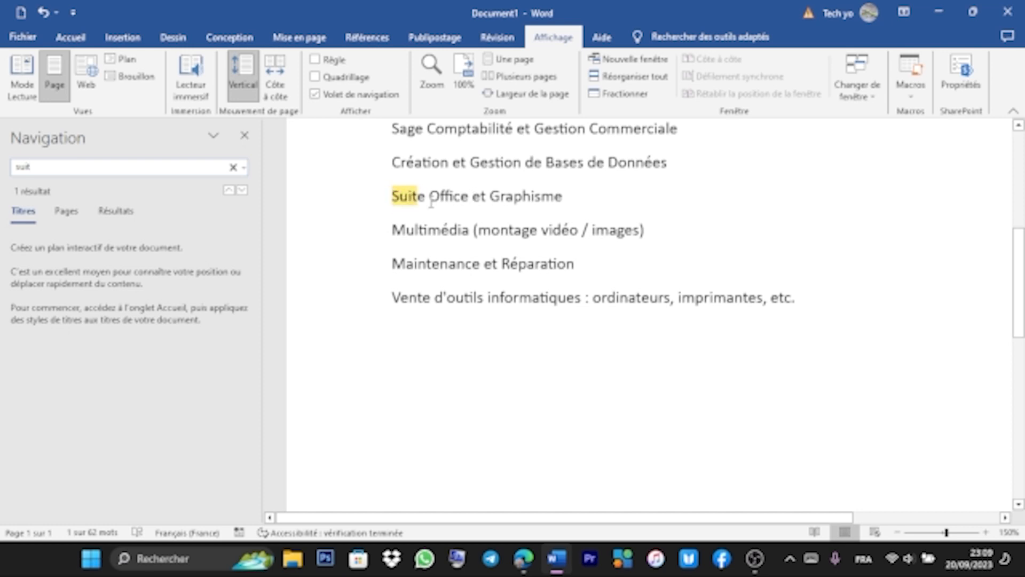
Underline the words "Suite Office" with the dash-dot line style.
{"action": "left_click", "coordinate": [15, 199]}
{"action": "left_click", "coordinate": [406, 201]}
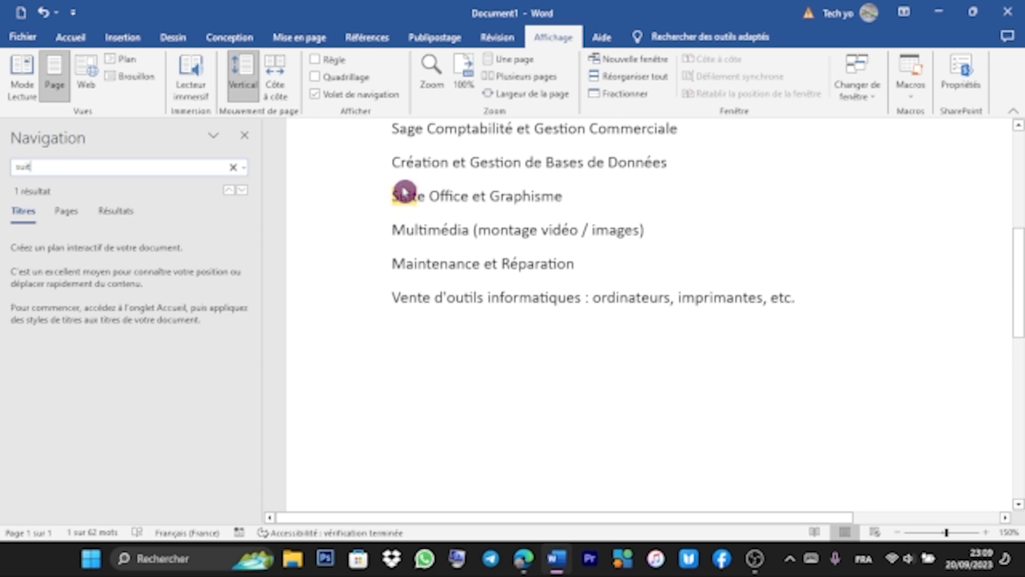
{"action": "left_click", "coordinate": [393, 201]}
{"action": "left_click", "coordinate": [399, 199]}
{"action": "left_click_drag", "start_coordinate": [469, 196], "coordinate": [392, 196]}
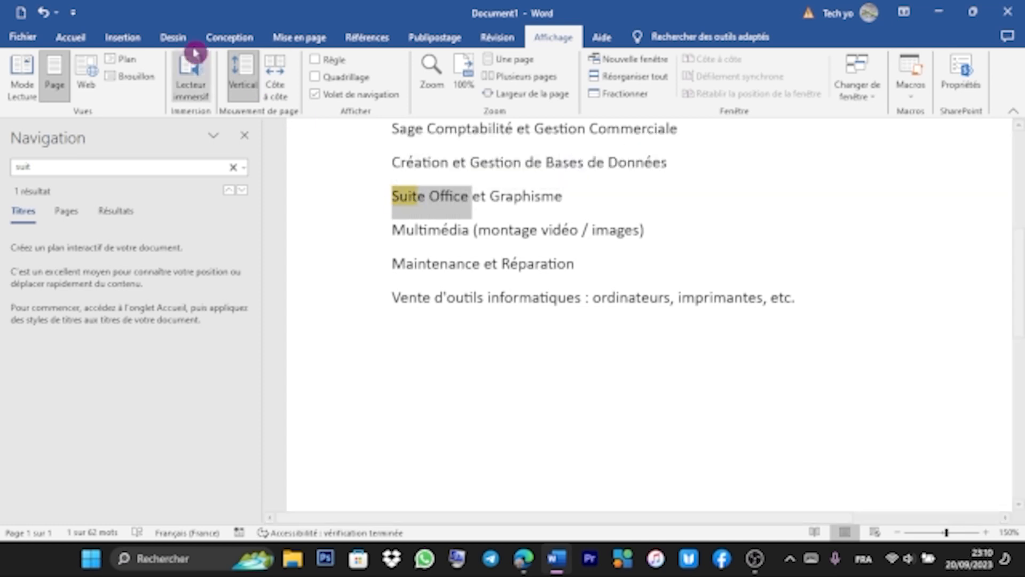
{"action": "left_click", "coordinate": [80, 37]}
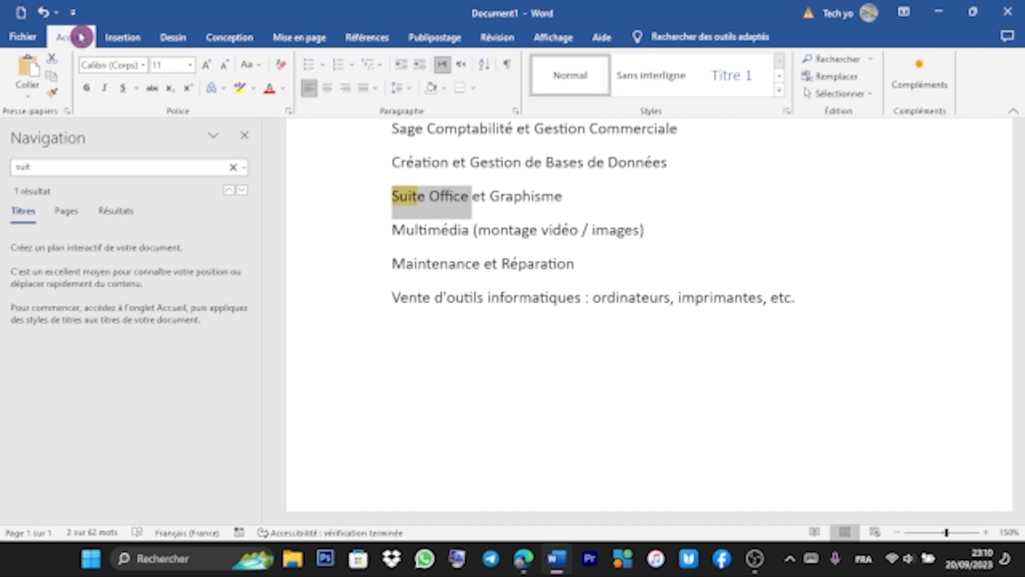
{"action": "left_click", "coordinate": [139, 92]}
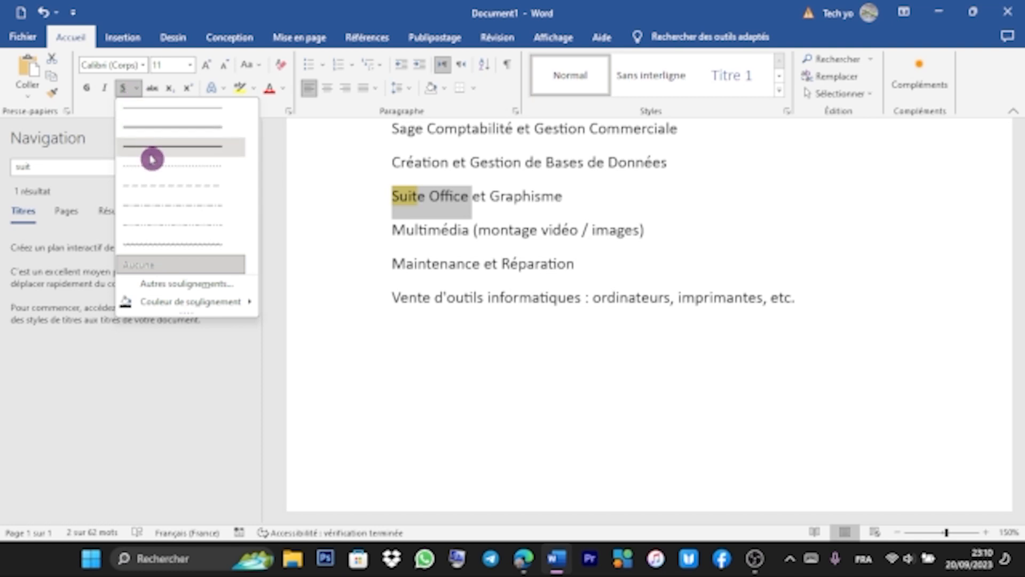
{"action": "left_click", "coordinate": [174, 205]}
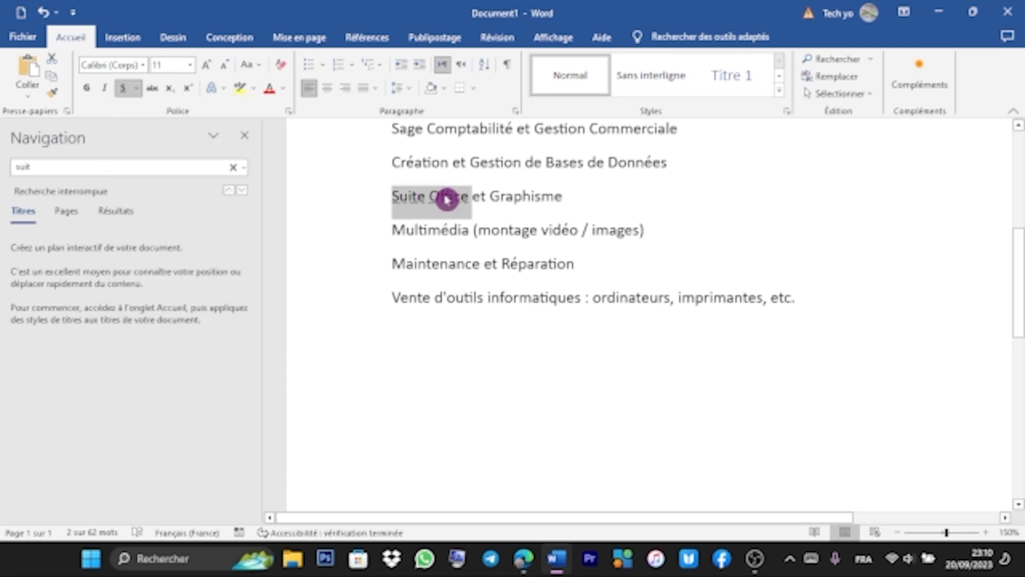
Set "Suite Office" to font size 22 and make it bold.
{"action": "left_click", "coordinate": [167, 65]}
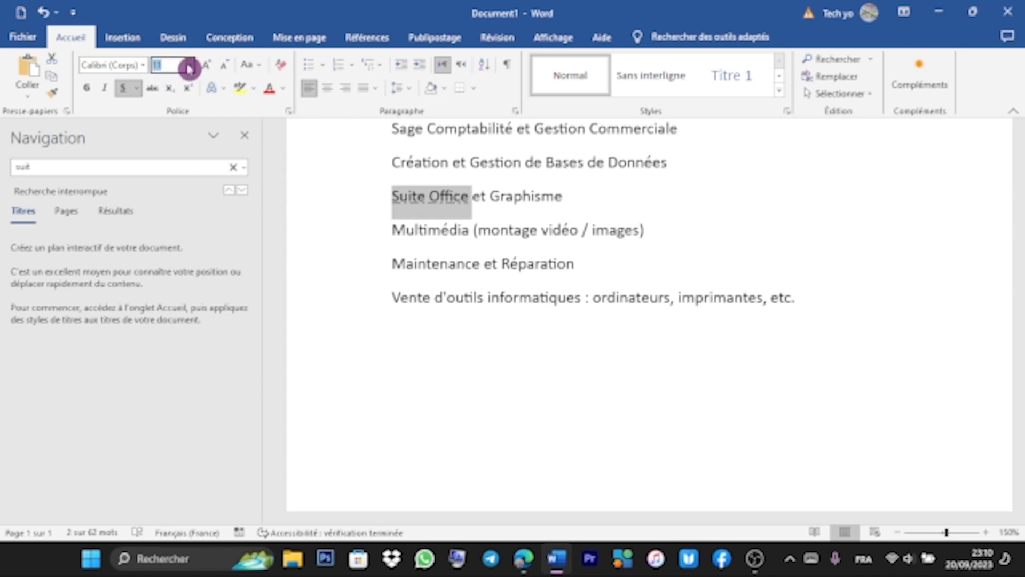
{"action": "left_click", "coordinate": [190, 64]}
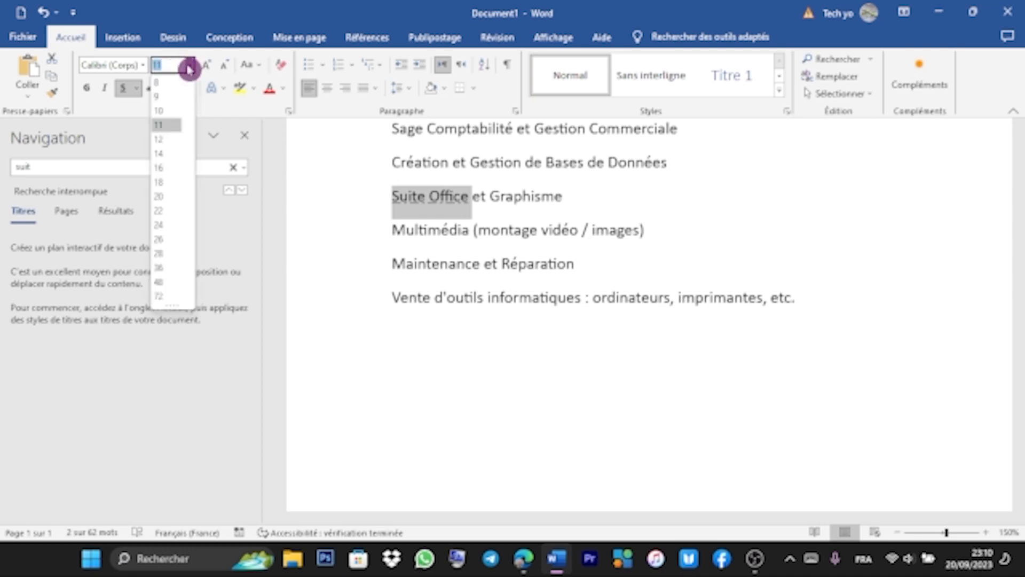
{"action": "left_click", "coordinate": [172, 211]}
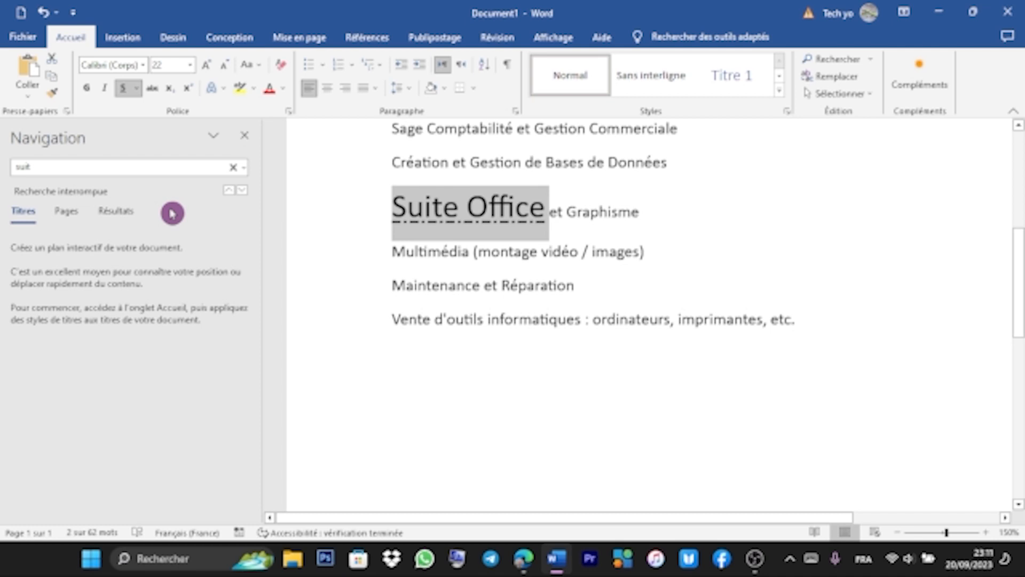
{"action": "left_click", "coordinate": [94, 90]}
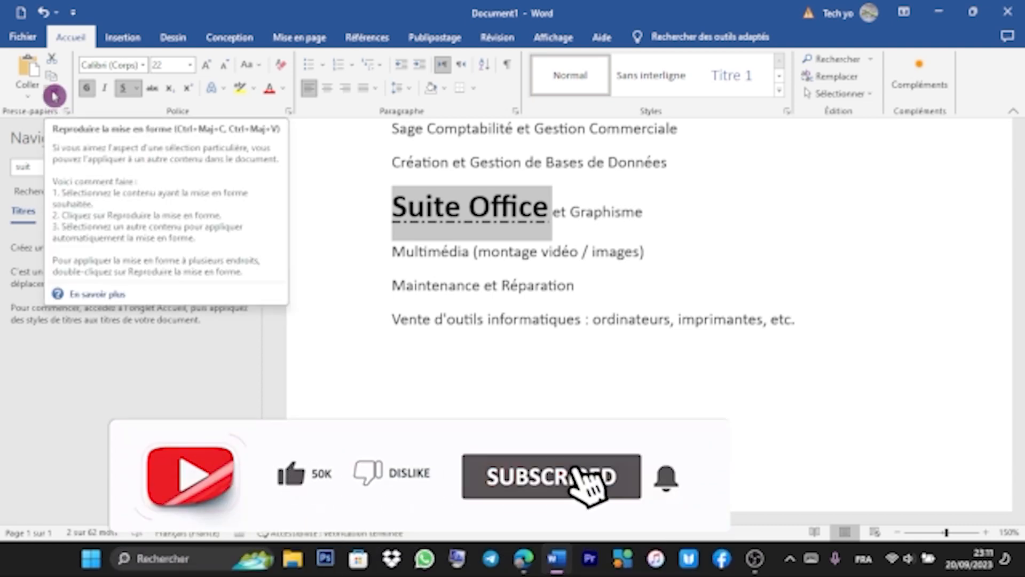
Copy the formatting of "Suite Office" to the word "Programmation", finding it with the search text "pro".
{"action": "left_click", "coordinate": [54, 96]}
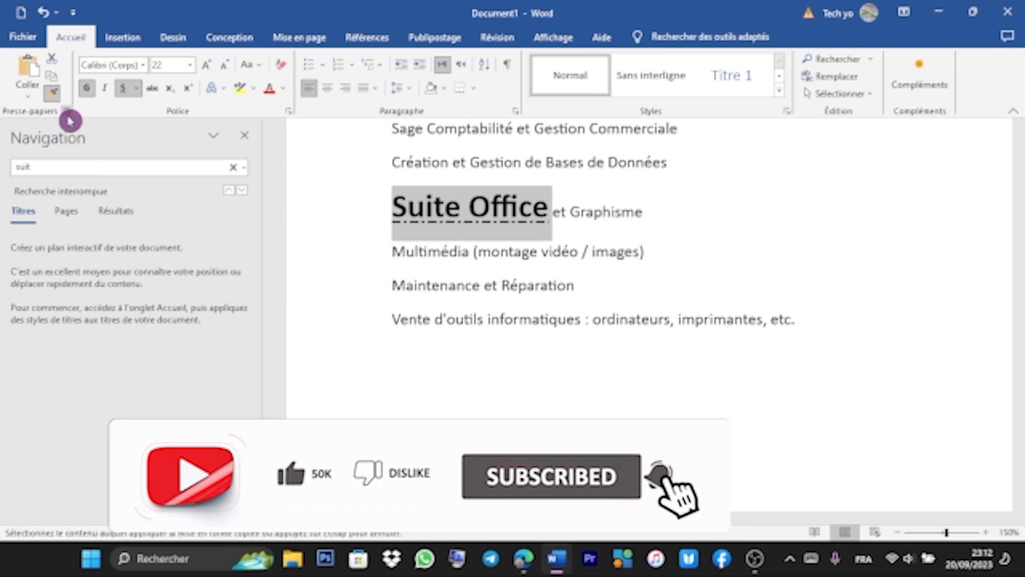
{"action": "left_click", "coordinate": [67, 170]}
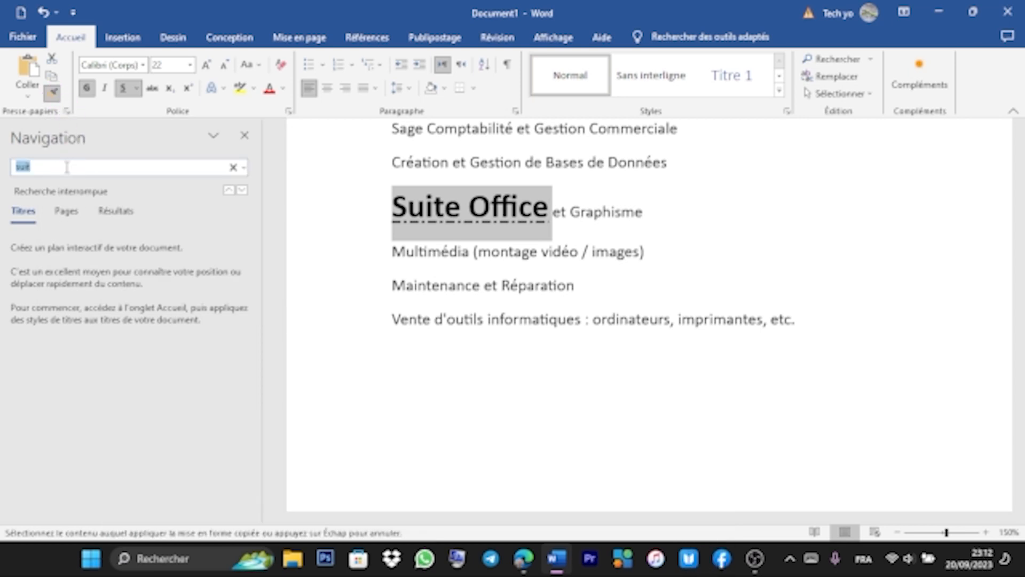
{"action": "type", "text": "pro"}
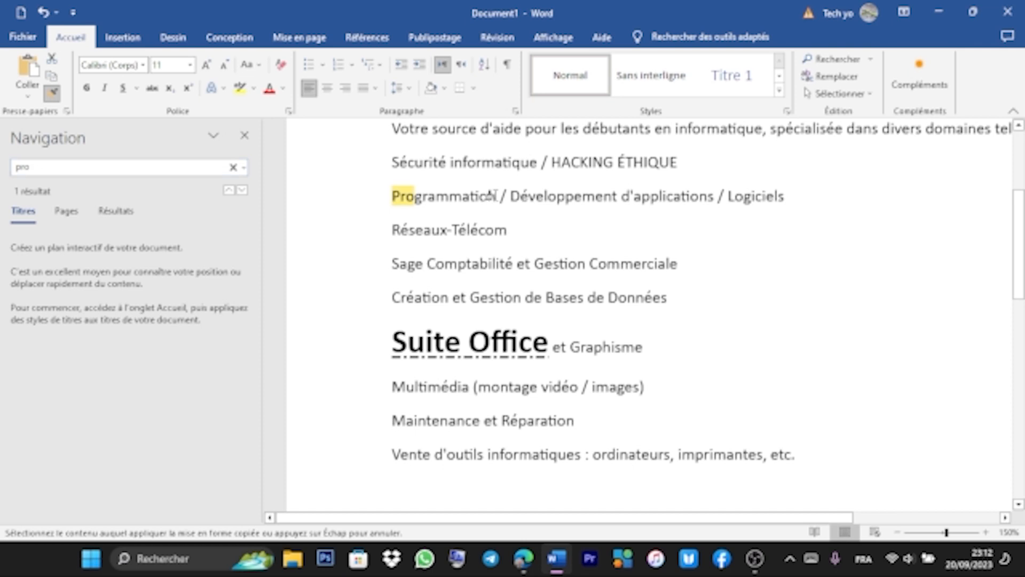
{"action": "left_click_drag", "start_coordinate": [491, 195], "coordinate": [390, 197]}
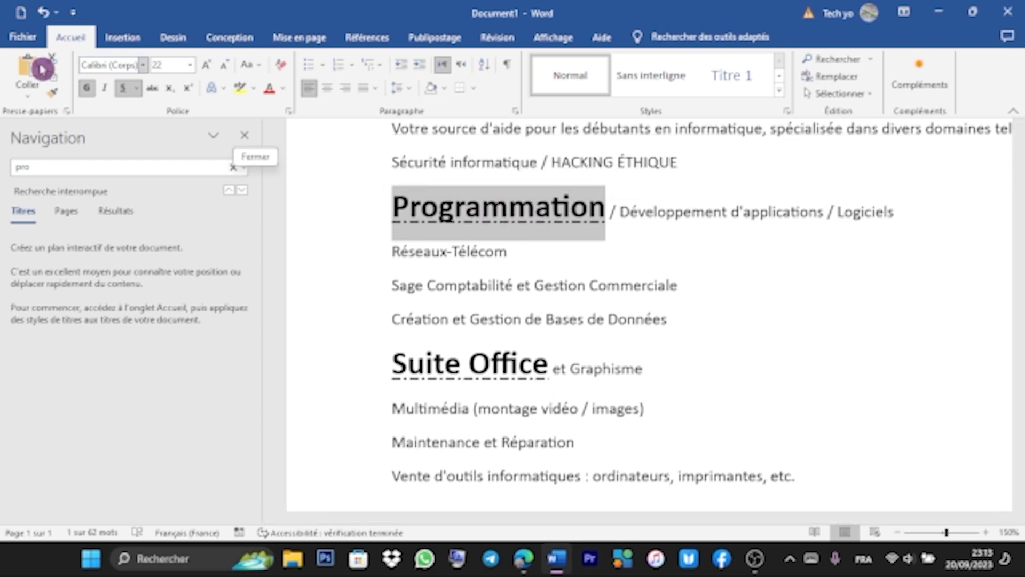
Copy the formatting of "Programmation" to the words "Sage Comptabilité", finding them with the search text "sage".
{"action": "left_click", "coordinate": [56, 96]}
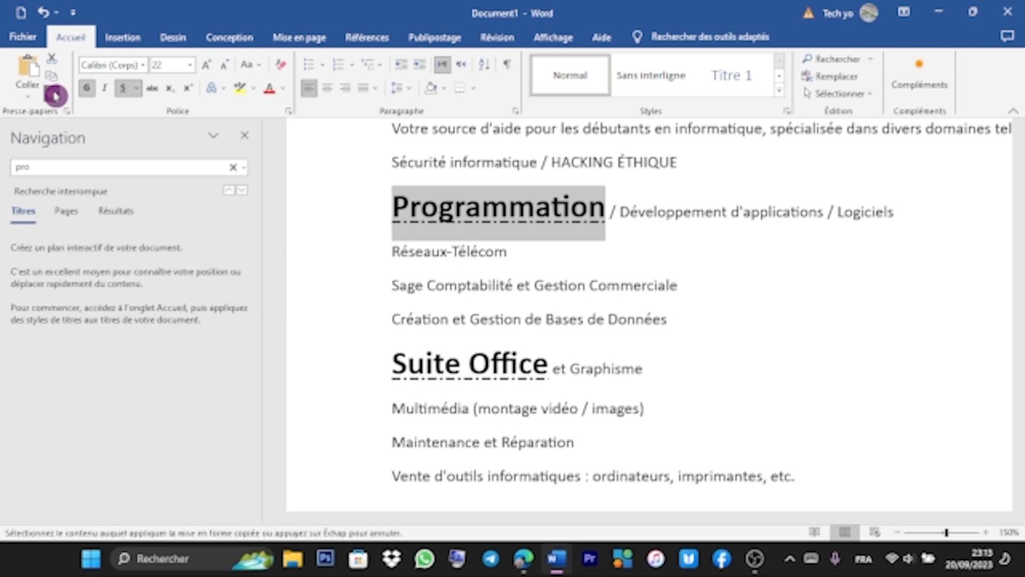
{"action": "left_click", "coordinate": [48, 168]}
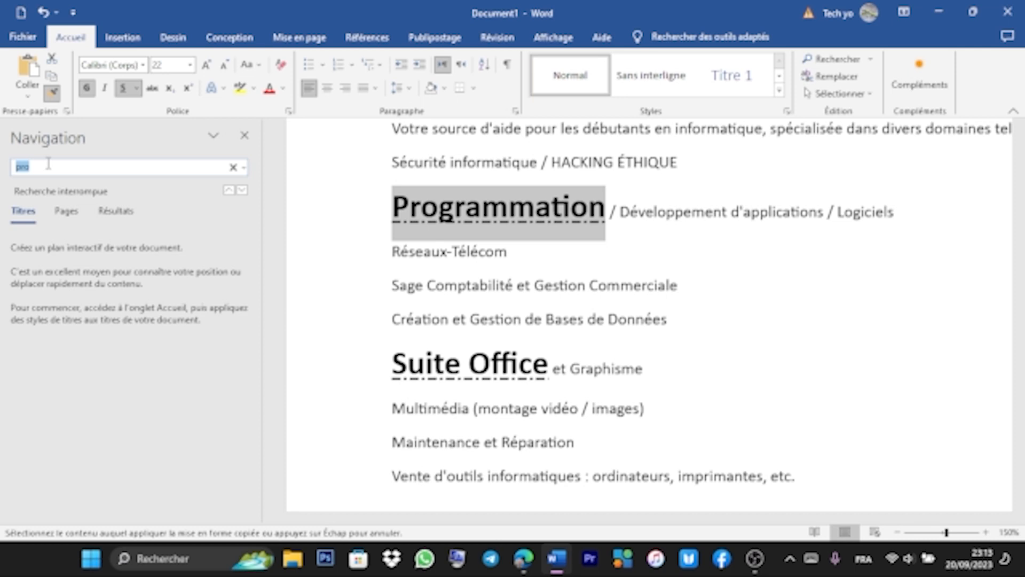
{"action": "type", "text": "sage"}
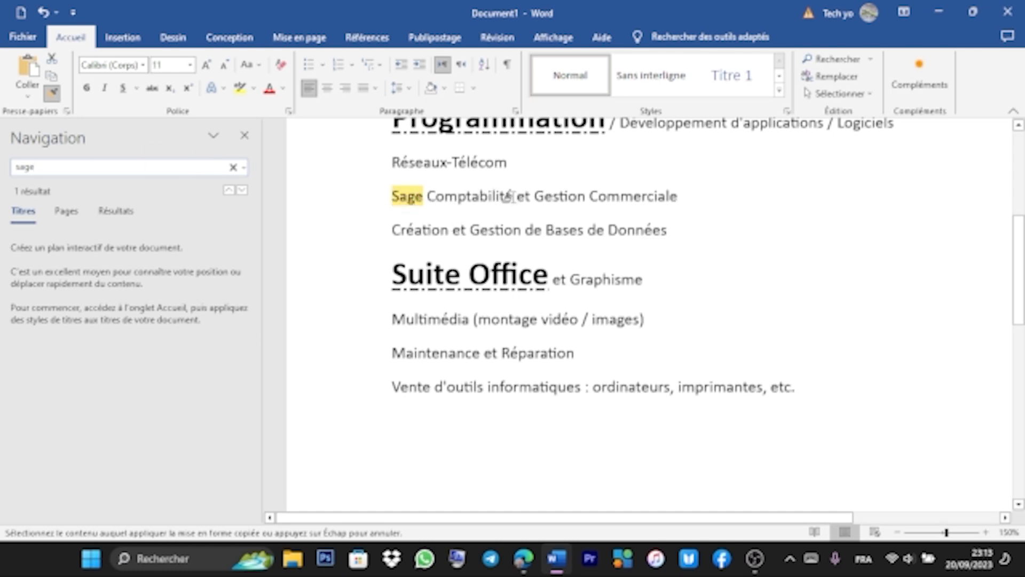
{"action": "left_click_drag", "start_coordinate": [510, 196], "coordinate": [395, 198]}
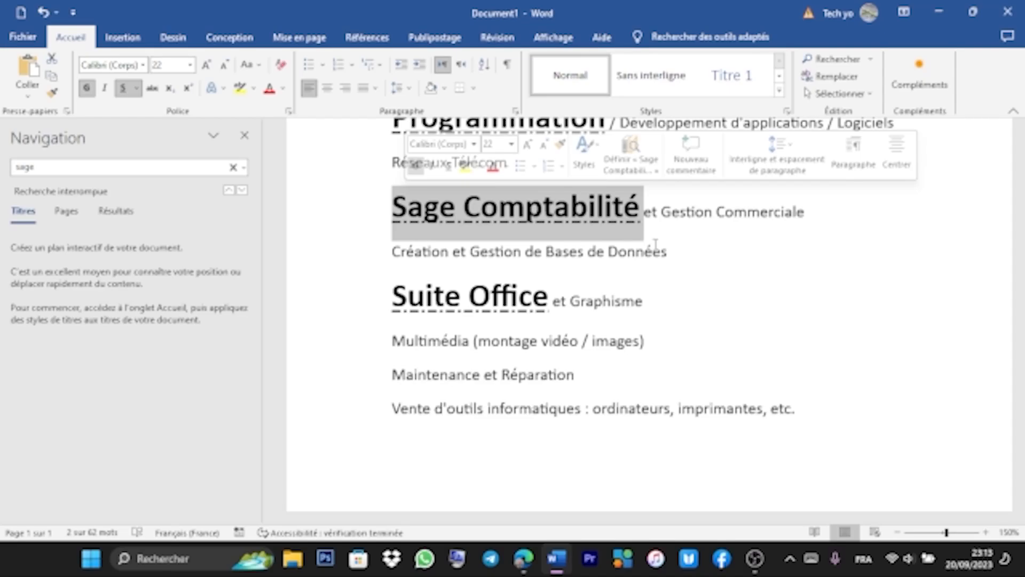
Find "Réseaux-Télécom" with the search text "réseau" and apply strikethrough to it.
{"action": "left_click", "coordinate": [231, 177]}
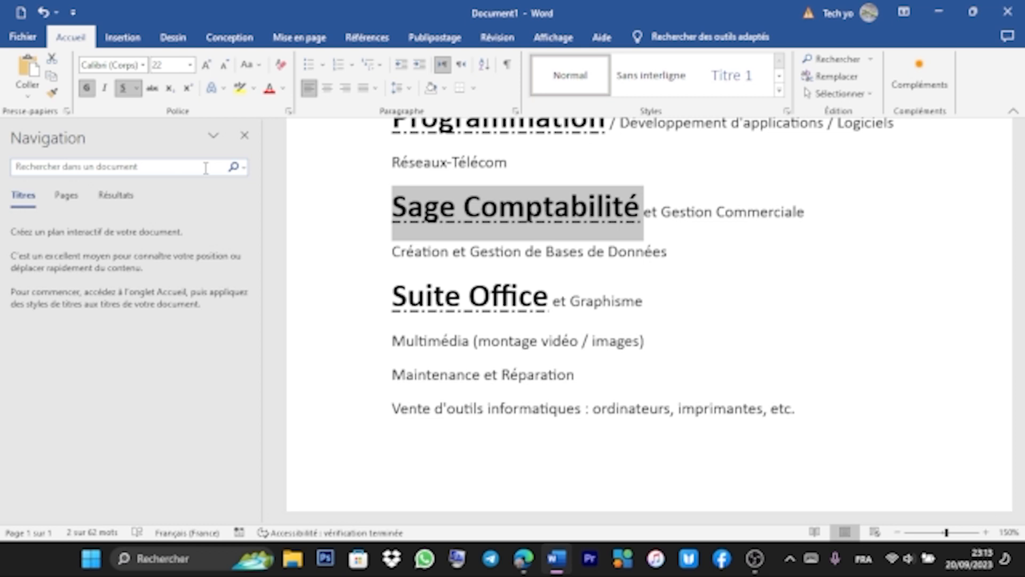
{"action": "left_click", "coordinate": [124, 170]}
{"action": "type", "text": "réseau"}
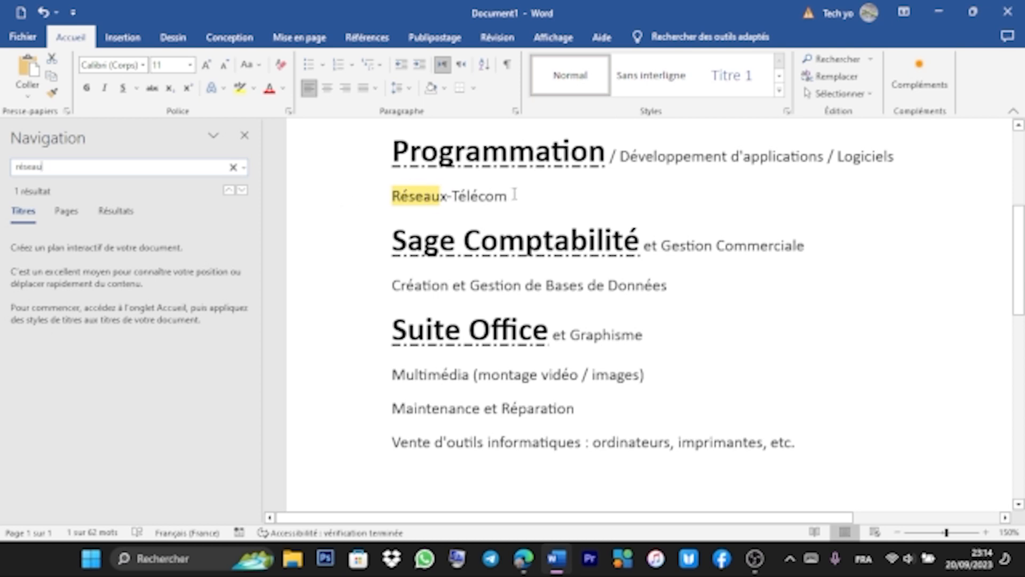
{"action": "left_click_drag", "start_coordinate": [516, 196], "coordinate": [391, 198]}
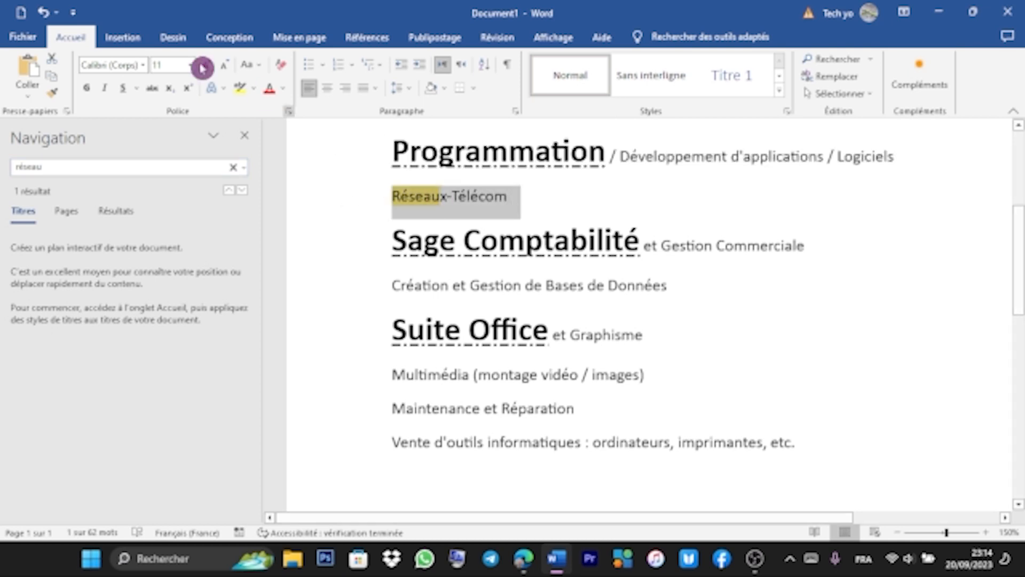
{"action": "left_click", "coordinate": [152, 90]}
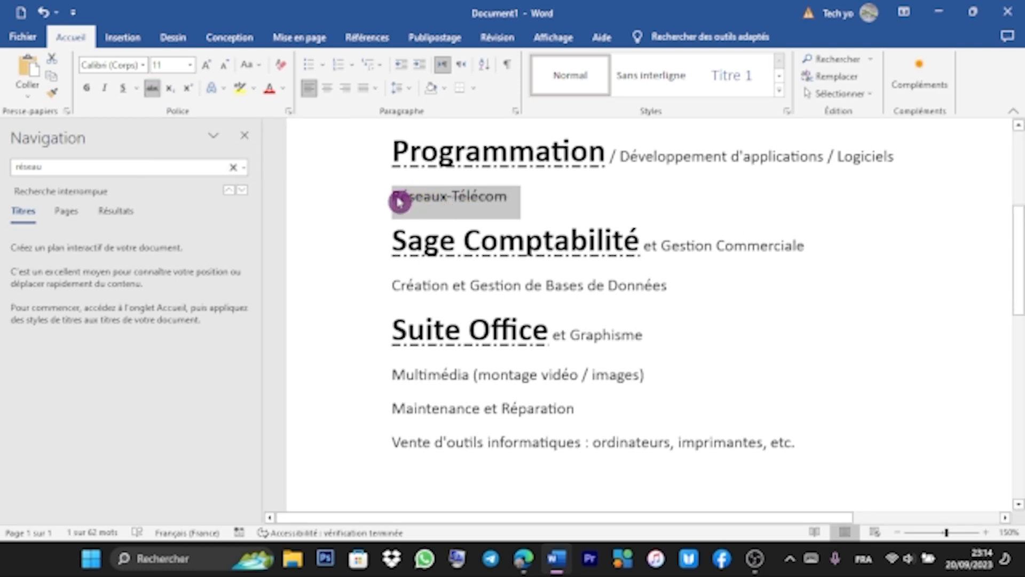
Copy the strikethrough formatting of "Réseaux-Télécom" to the word "Maintenance", finding it with the search text "maint".
{"action": "left_click", "coordinate": [59, 99]}
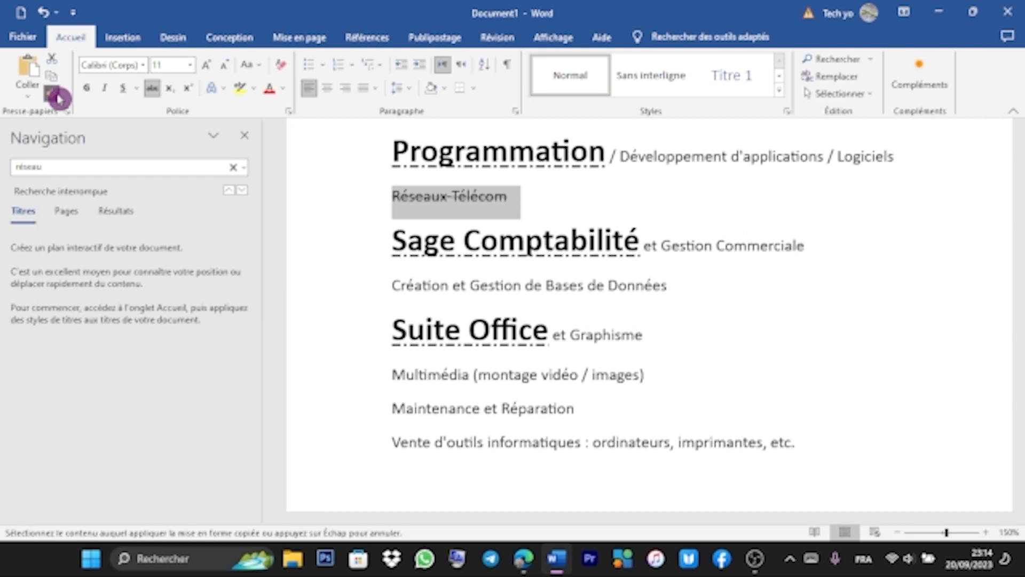
{"action": "left_click", "coordinate": [84, 172]}
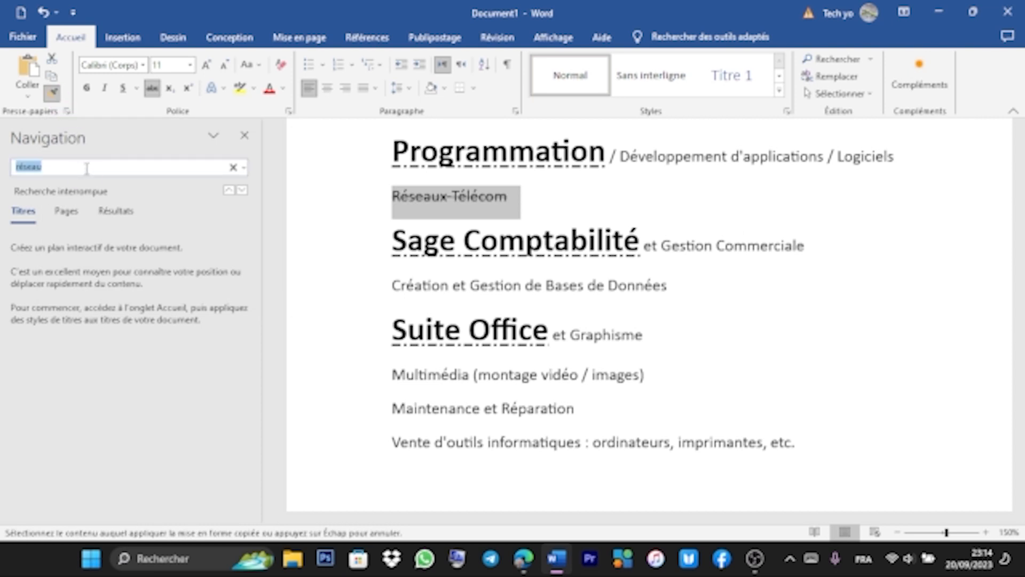
{"action": "type", "text": "maint"}
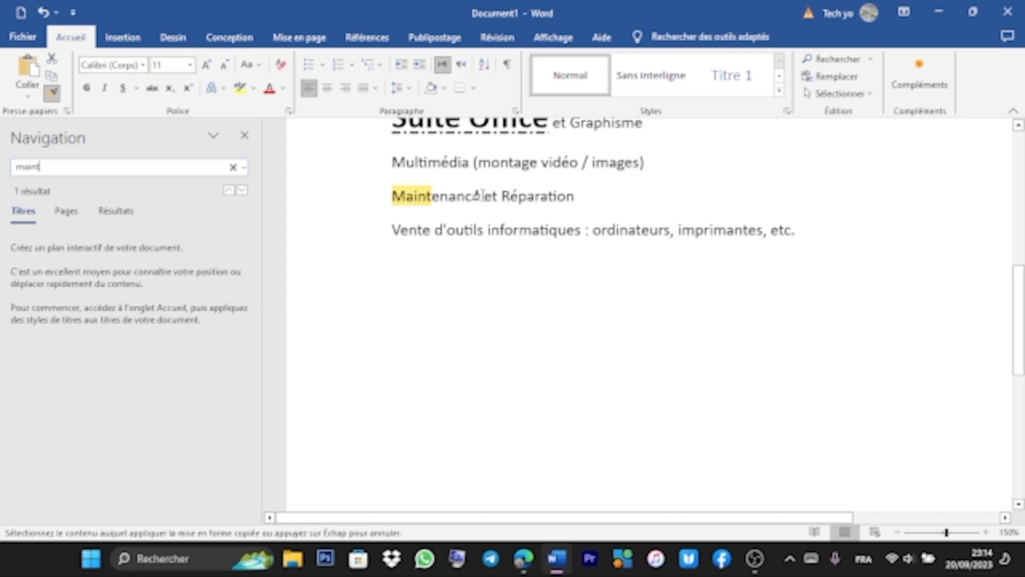
{"action": "left_click_drag", "start_coordinate": [481, 199], "coordinate": [396, 201]}
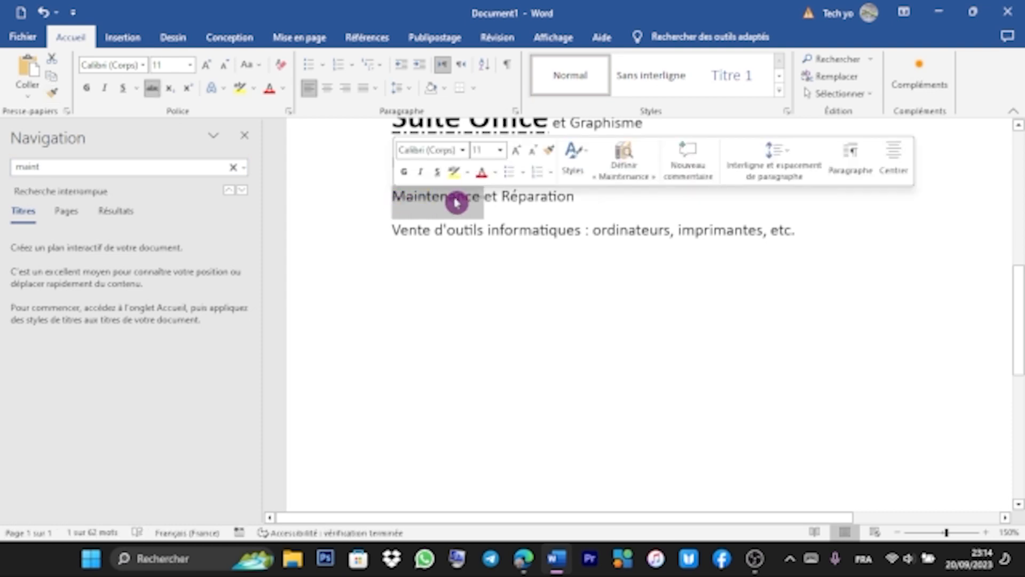
Copy the strikethrough formatting of "Maintenance" to the word "Réparation" on the same line.
{"action": "left_click", "coordinate": [59, 95]}
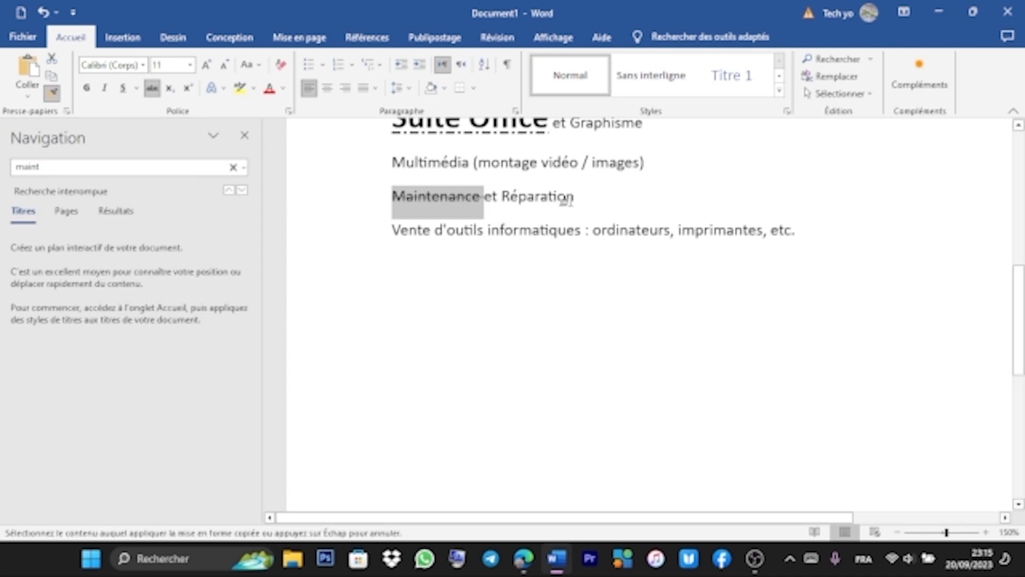
{"action": "mouse_move", "coordinate": [577, 197]}
{"action": "left_mouse_down"}
{"action": "mouse_move", "coordinate": [510, 188]}
{"action": "mouse_move", "coordinate": [506, 197]}
{"action": "left_mouse_up"}
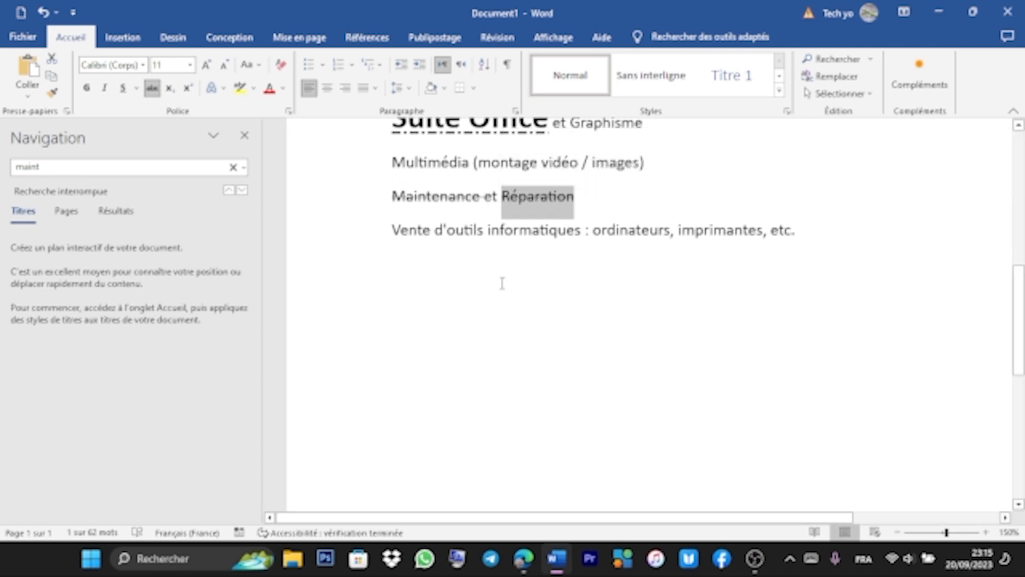
{"action": "left_click", "coordinate": [501, 266]}
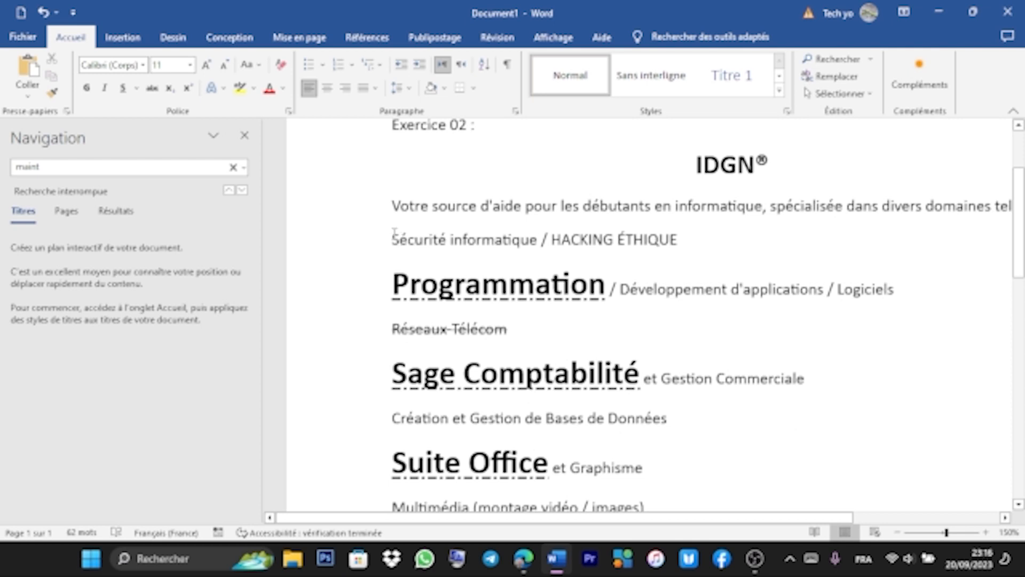
Number the lines from "Sécurité informatique" to "Vente d'outils informatiques" as a list in the 1) 2) 3) format.
{"action": "left_click_drag", "start_coordinate": [394, 233], "coordinate": [803, 378]}
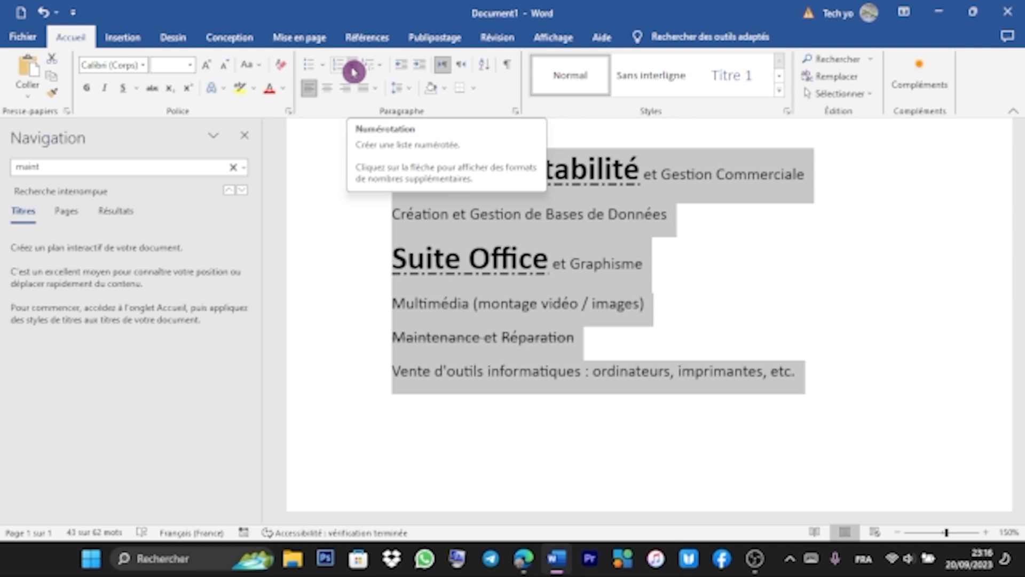
{"action": "left_click", "coordinate": [354, 72]}
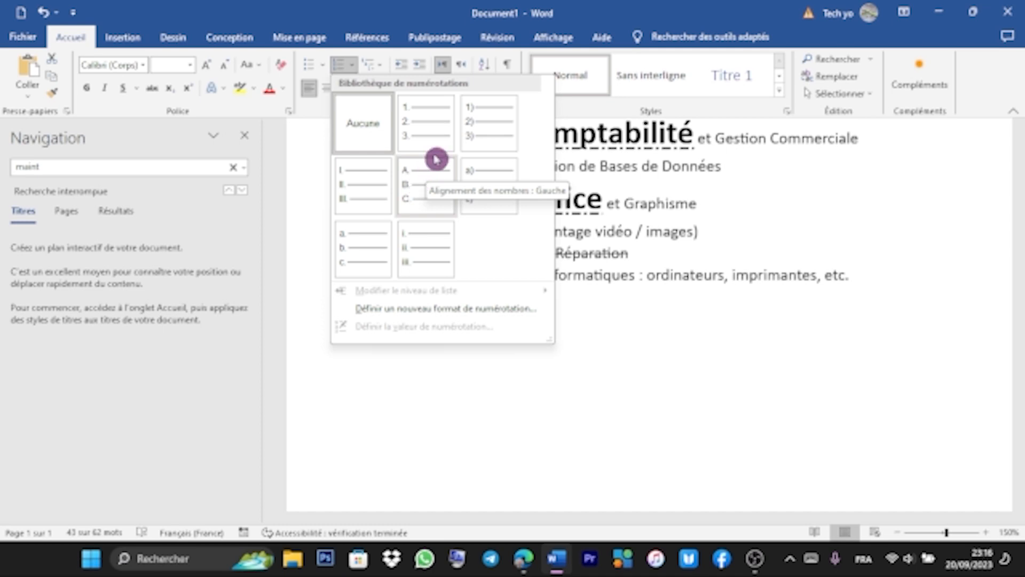
{"action": "left_click", "coordinate": [479, 131]}
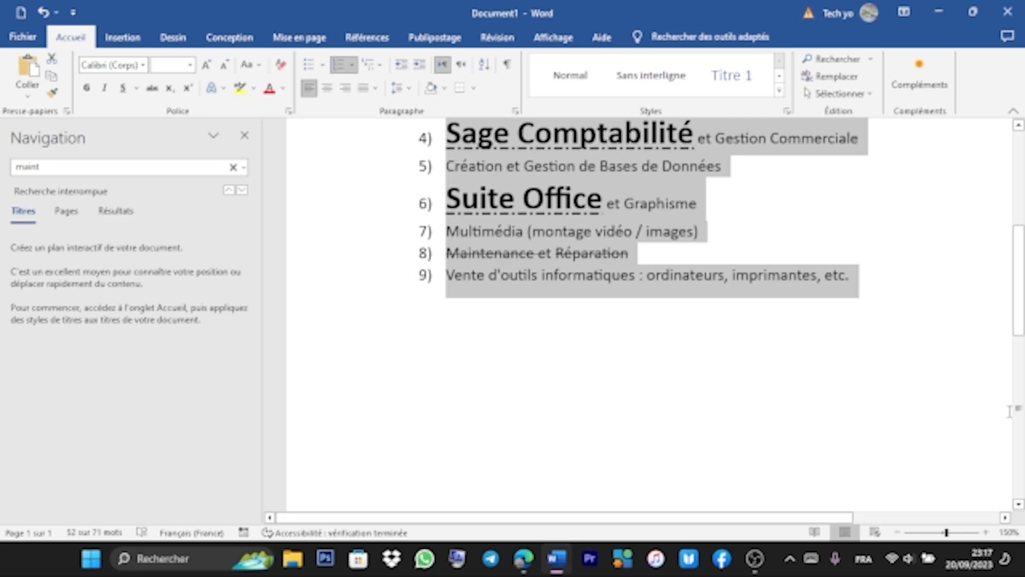
{"action": "left_click_drag", "start_coordinate": [1020, 350], "coordinate": [1020, 217]}
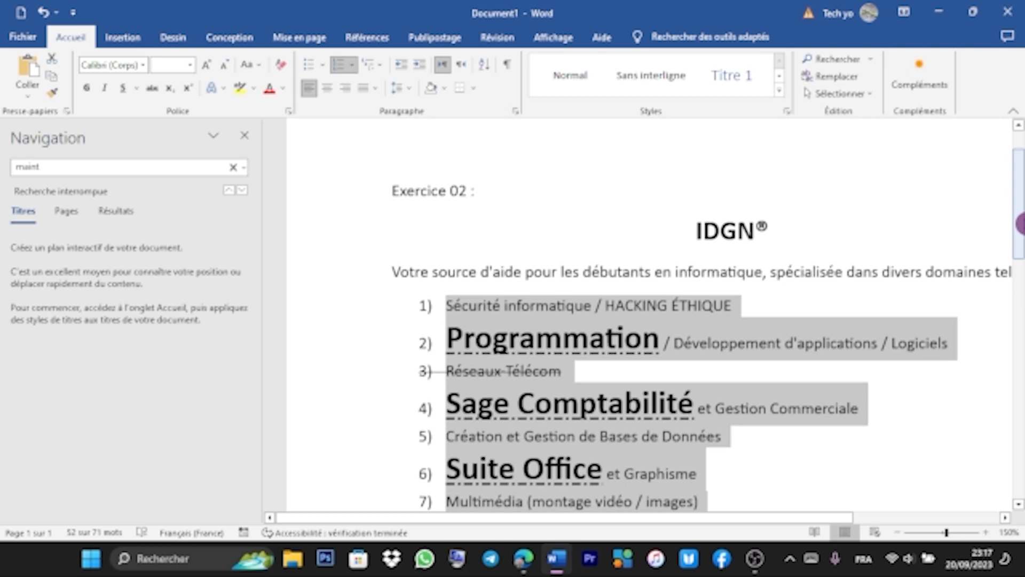
Search the document for "multi".
{"action": "left_click", "coordinate": [151, 166]}
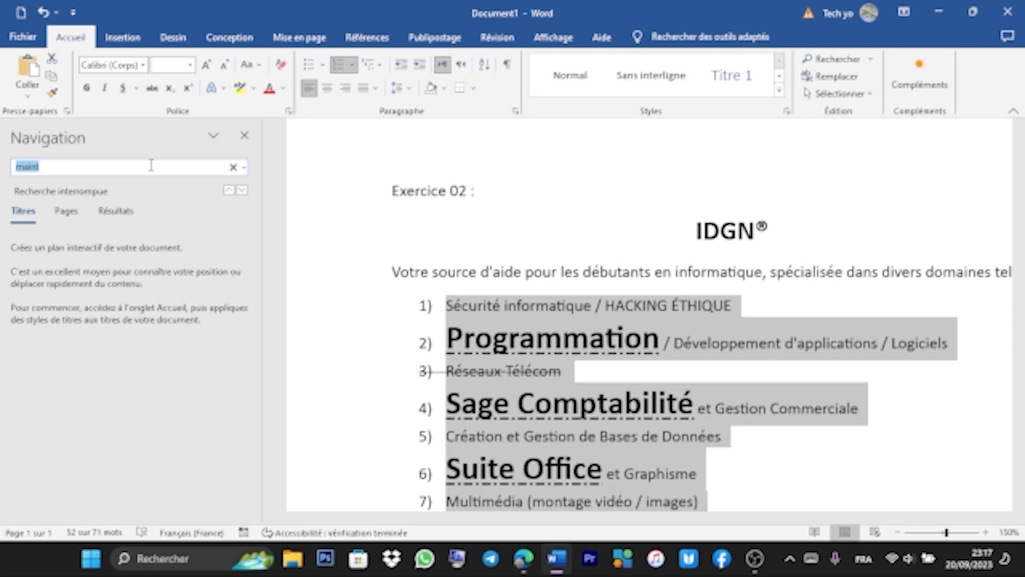
{"action": "type", "text": "mu"}
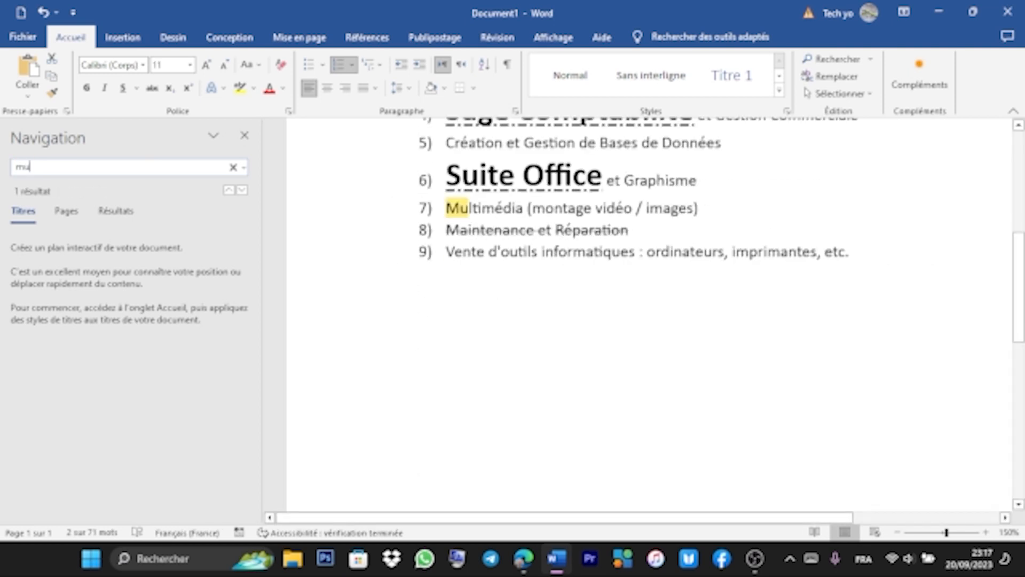
{"action": "type", "text": "lti"}
{"action": "left_click", "coordinate": [498, 210]}
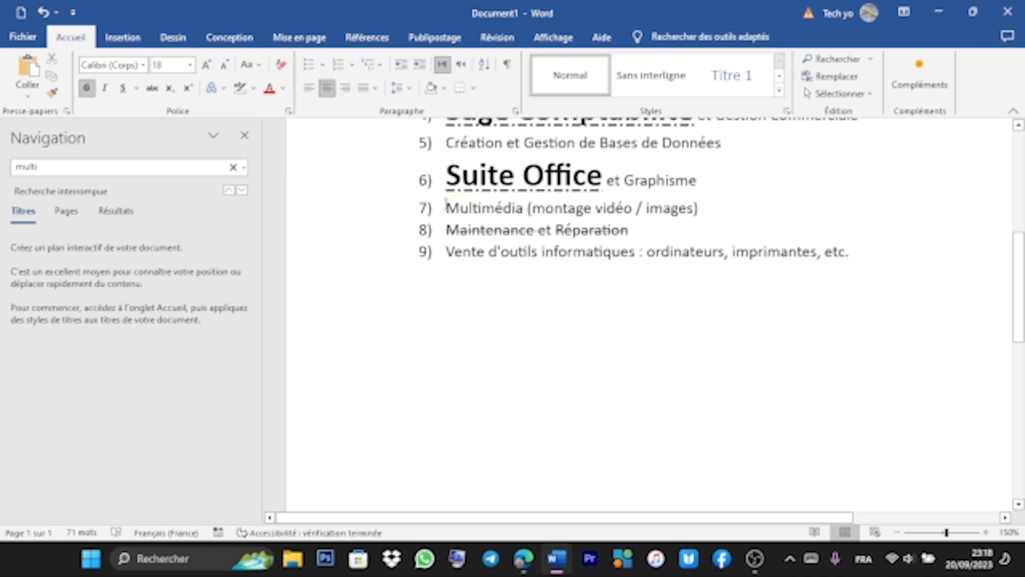
Shade the background of the word "Multimédia" with a pure blue picked from the extended standard colours.
{"action": "left_click_drag", "start_coordinate": [445, 205], "coordinate": [524, 211]}
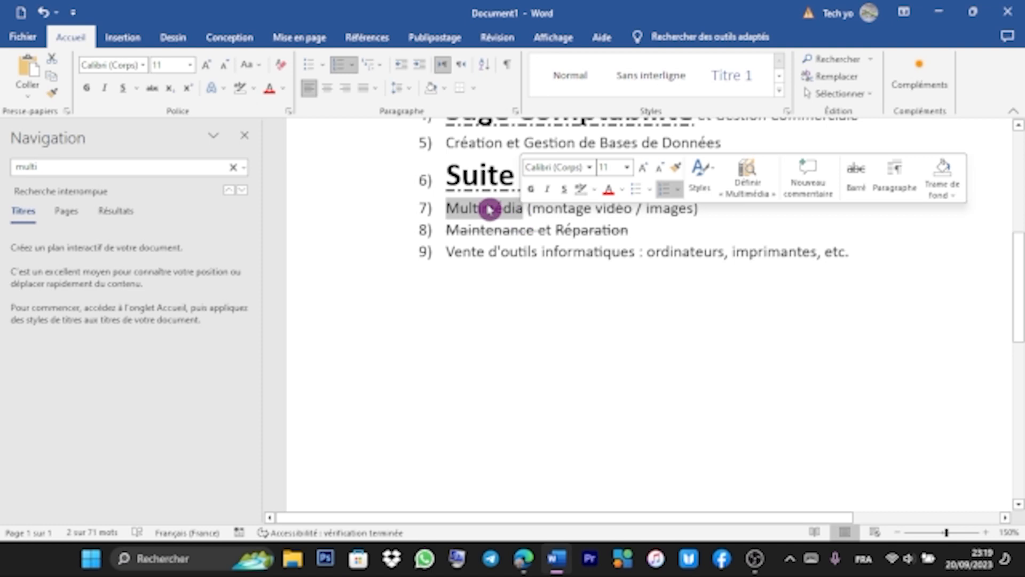
{"action": "left_click", "coordinate": [255, 88]}
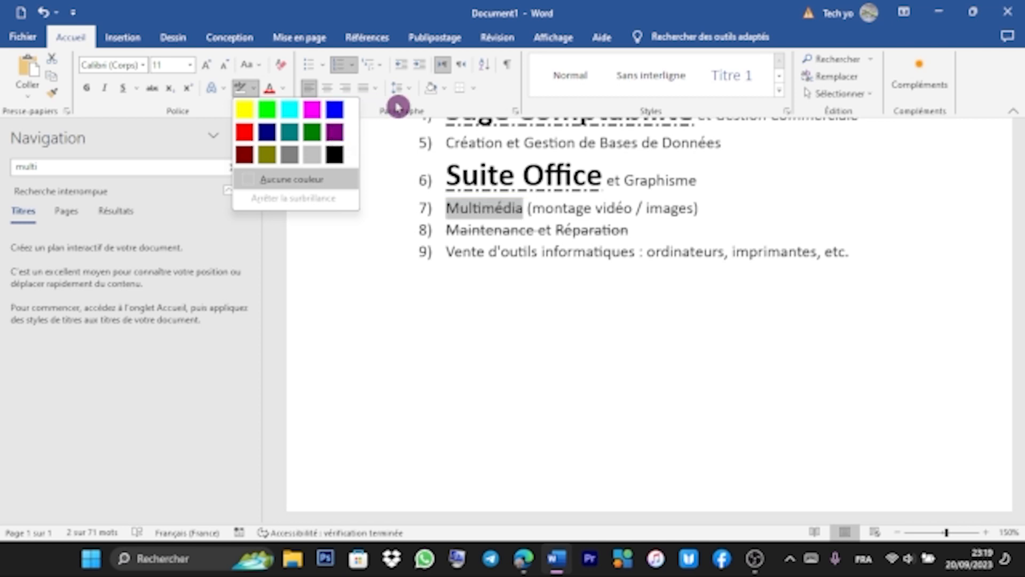
{"action": "left_click", "coordinate": [445, 95]}
{"action": "left_click", "coordinate": [447, 95]}
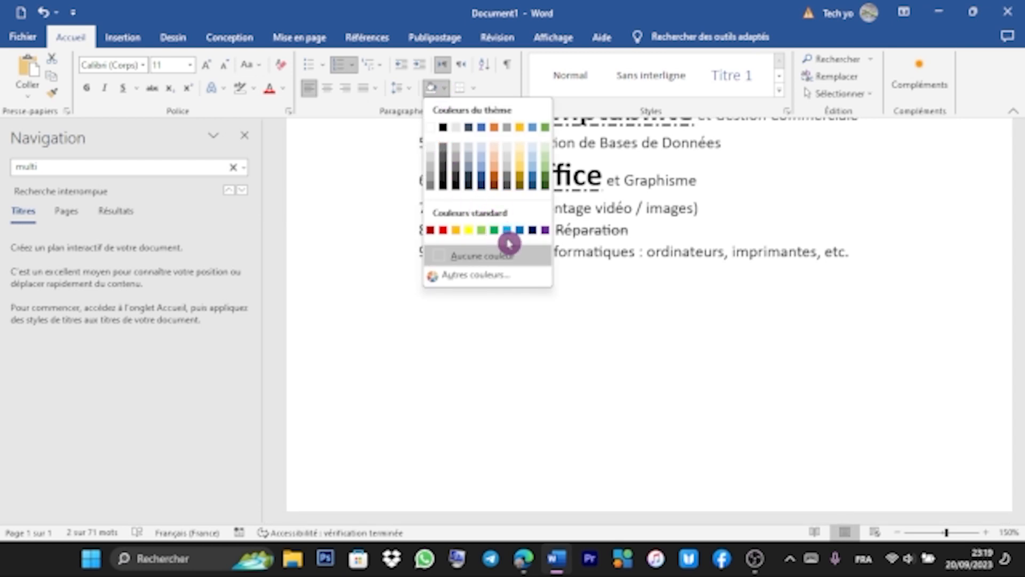
{"action": "left_click", "coordinate": [484, 276]}
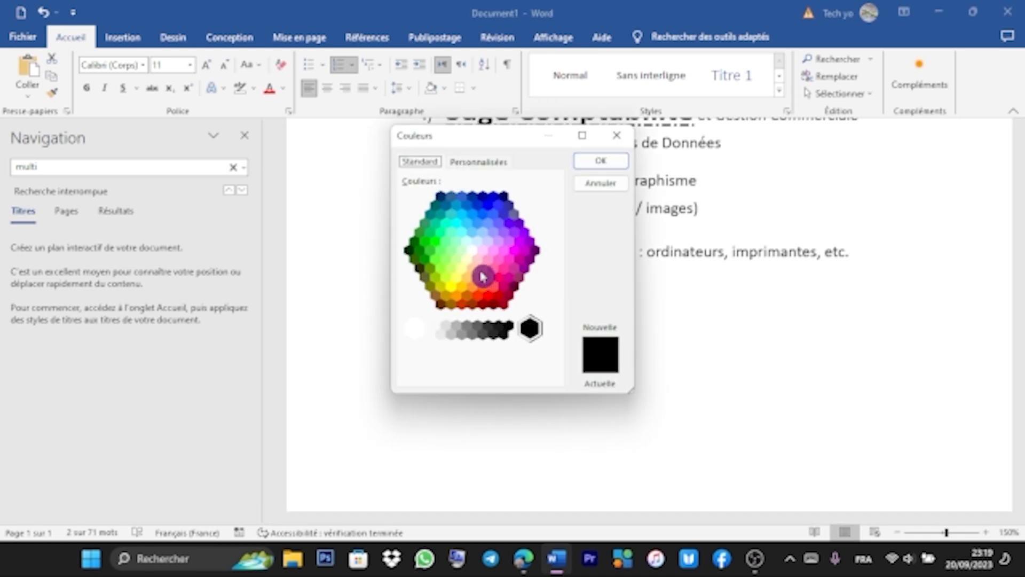
{"action": "left_click", "coordinate": [474, 216]}
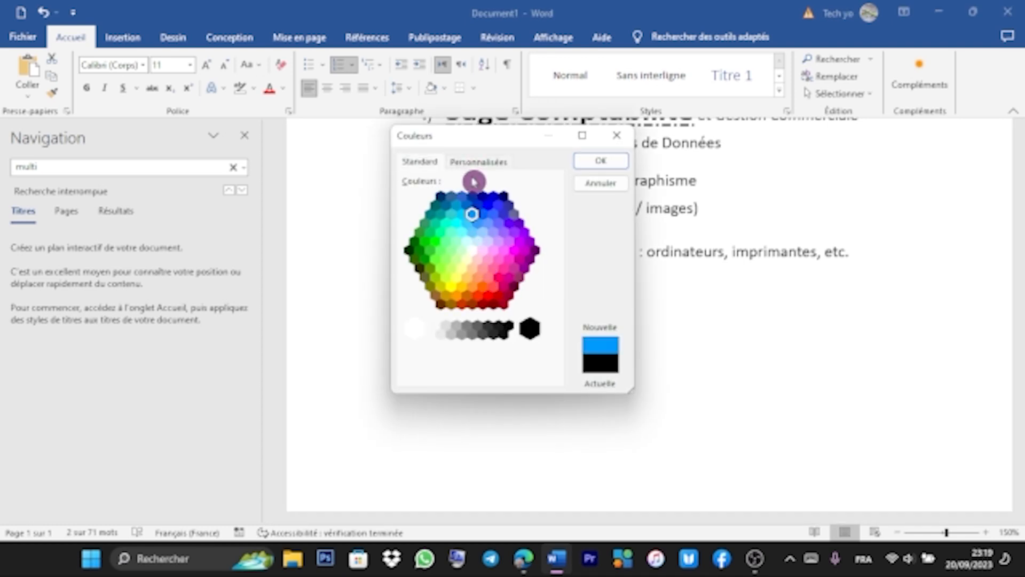
{"action": "left_click", "coordinate": [483, 216]}
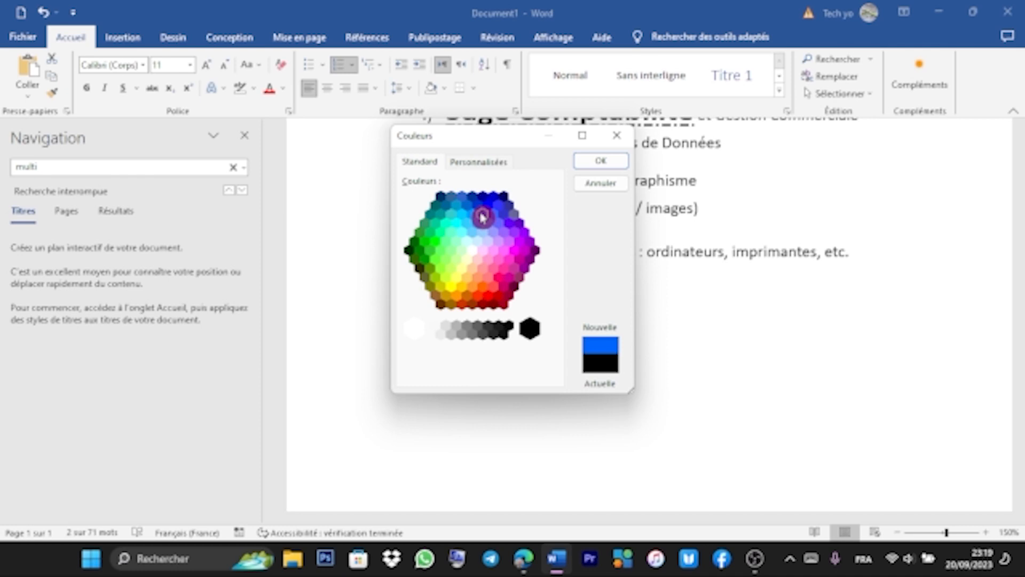
{"action": "left_click", "coordinate": [485, 208]}
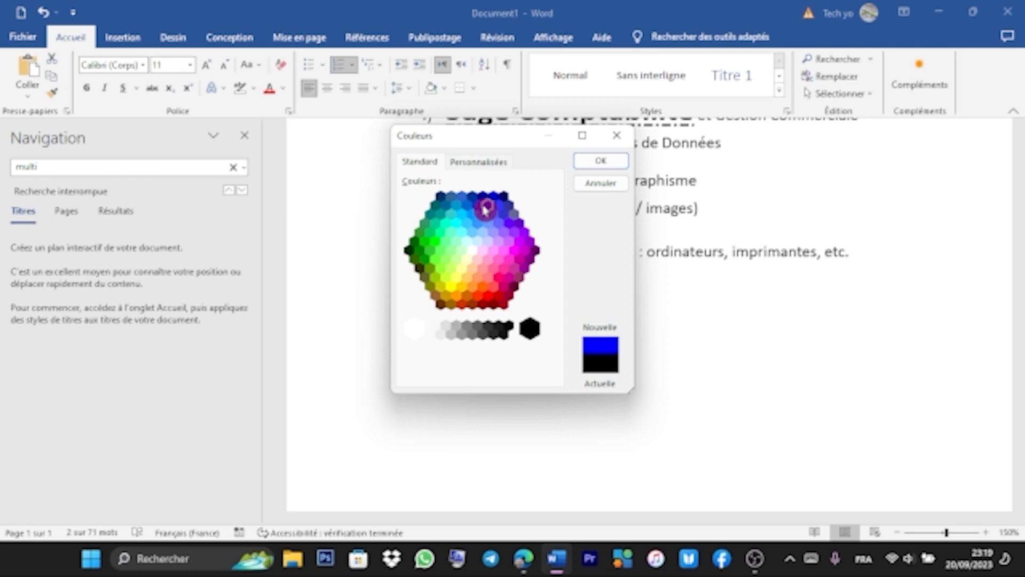
{"action": "left_click", "coordinate": [588, 160]}
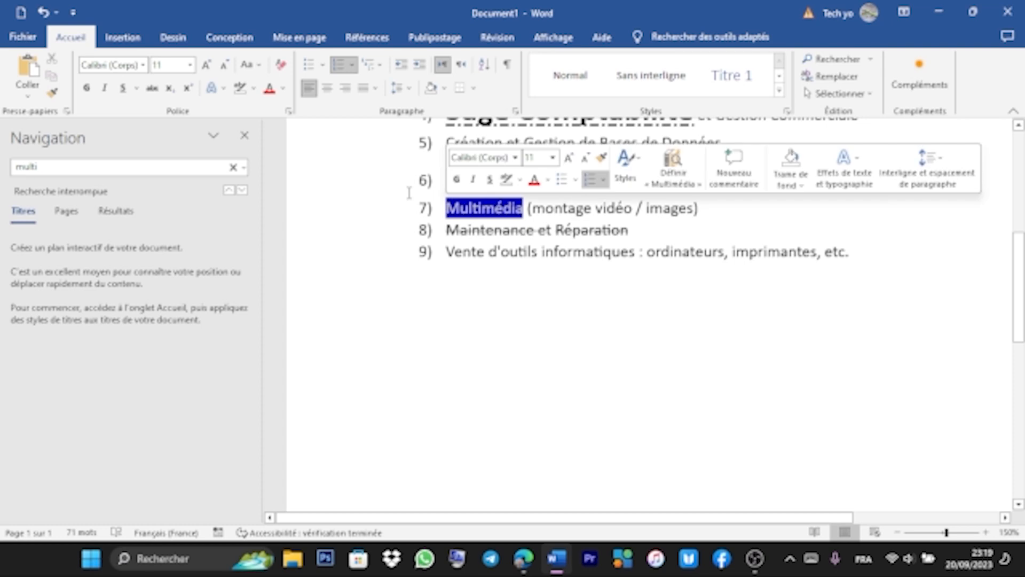
Copy the blue shading of "Multimédia" to the words "ordinateurs" and "imprimantes" in the last list item.
{"action": "left_click", "coordinate": [59, 96]}
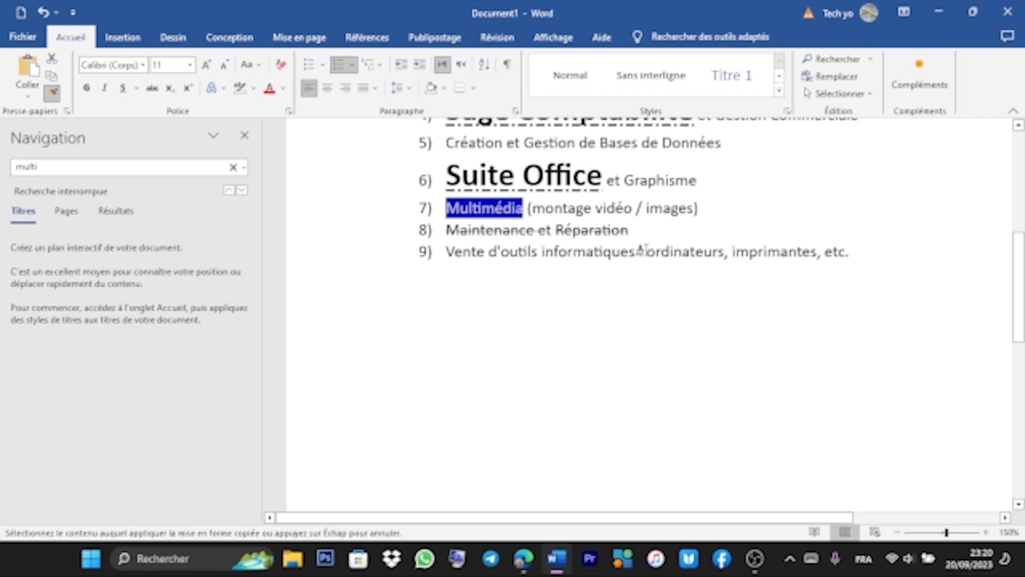
{"action": "left_click_drag", "start_coordinate": [643, 250], "coordinate": [725, 252]}
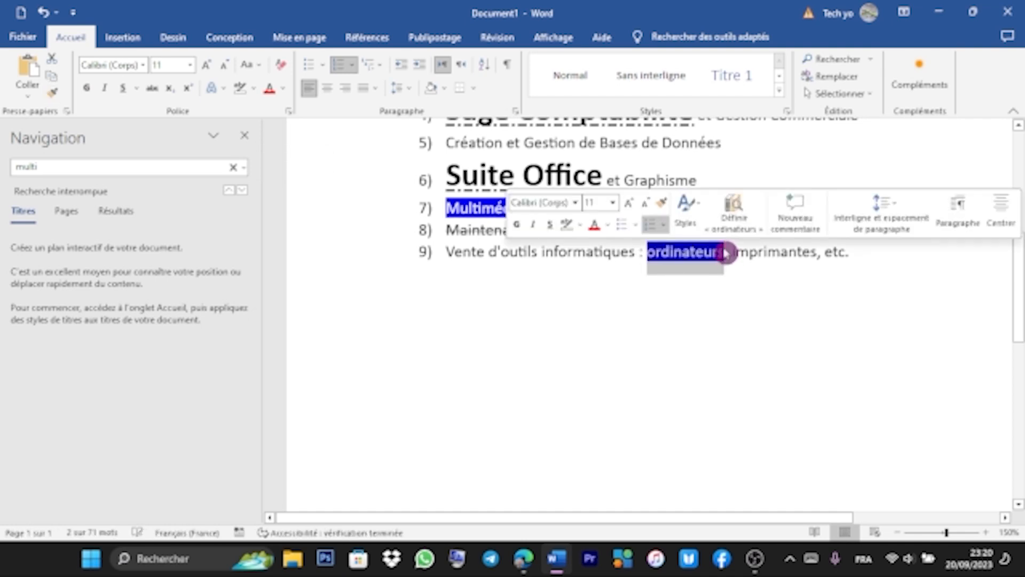
{"action": "left_click", "coordinate": [56, 95]}
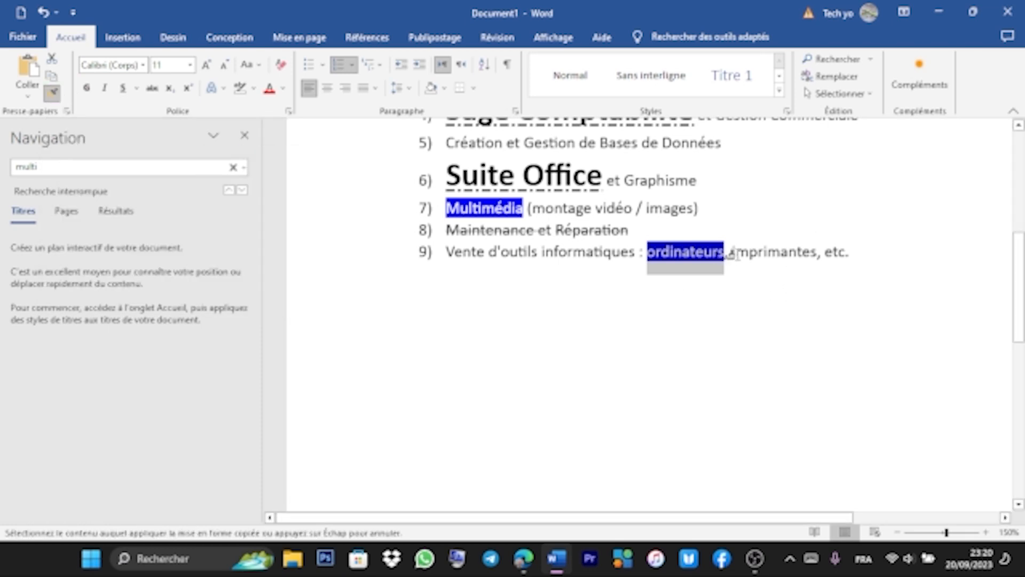
{"action": "left_click_drag", "start_coordinate": [731, 254], "coordinate": [816, 255]}
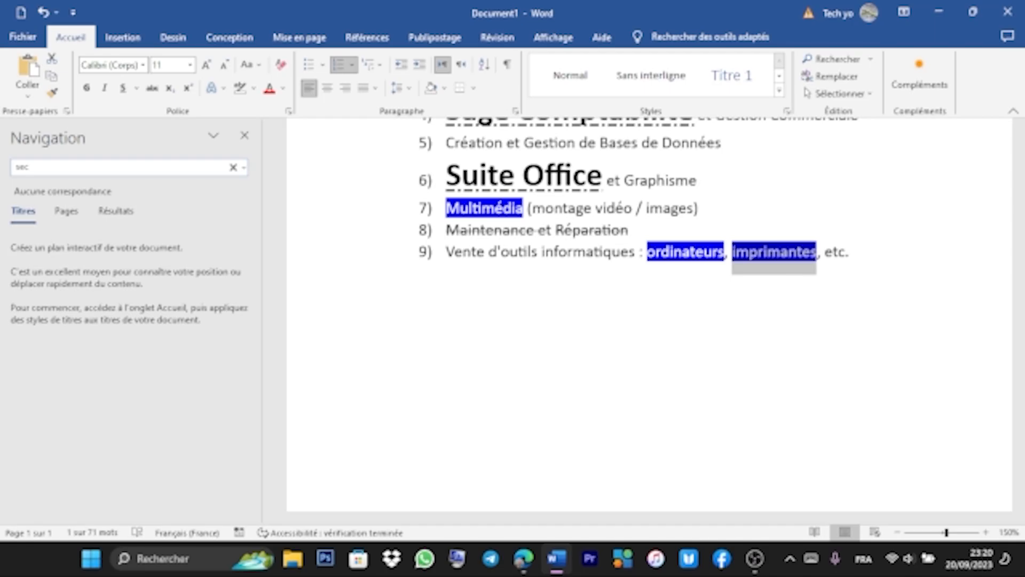
Search the document for "sécu".
{"action": "key", "text": "BackSpace"}
{"action": "key", "text": "BackSpace"}
{"action": "key", "text": "BackSpace"}
{"action": "type", "text": "se"}
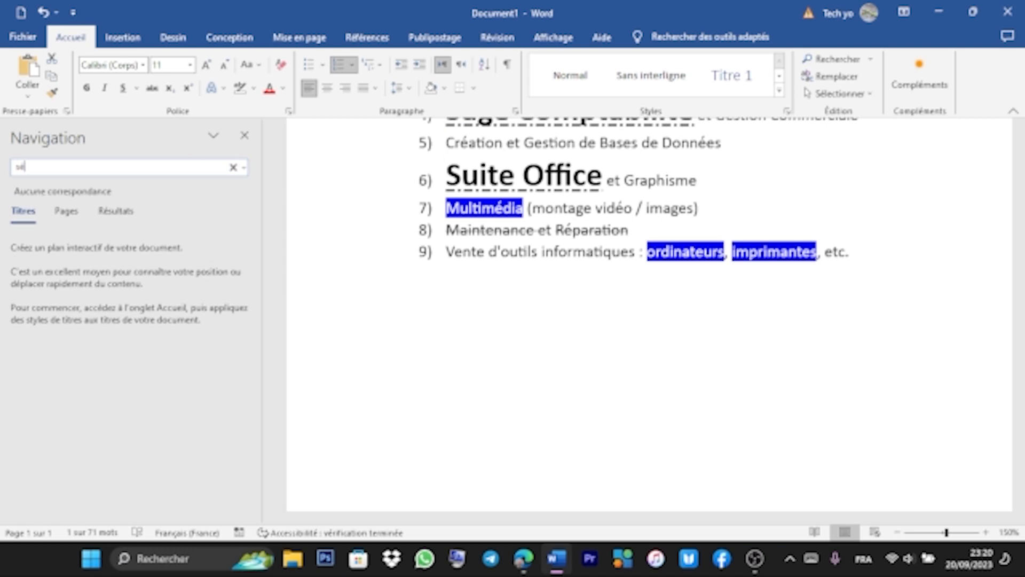
{"action": "type", "text": "cu"}
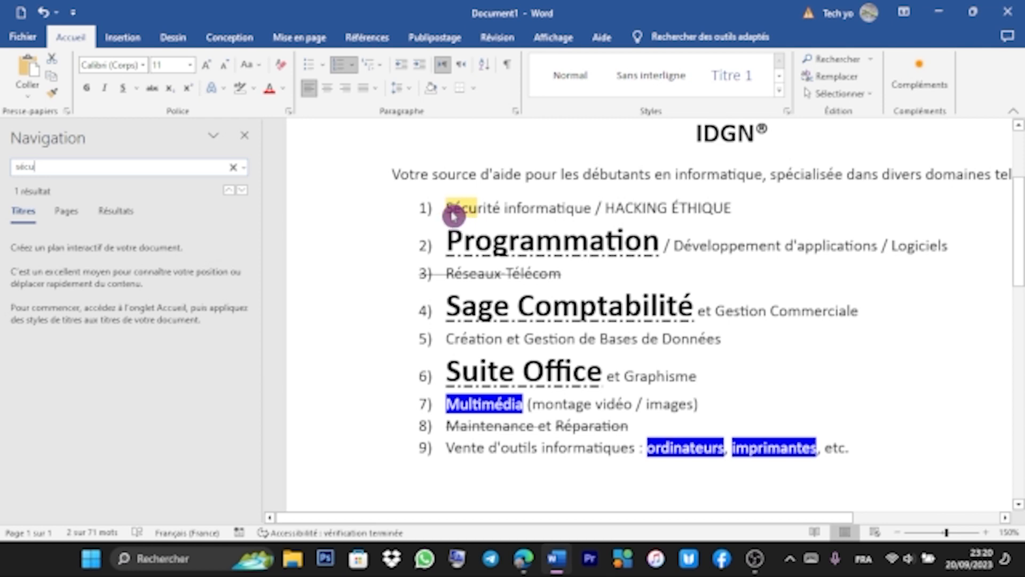
Apply the all-caps font effect (Majuscules) to "Sécurité informatique" in the first list item.
{"action": "left_click", "coordinate": [593, 207]}
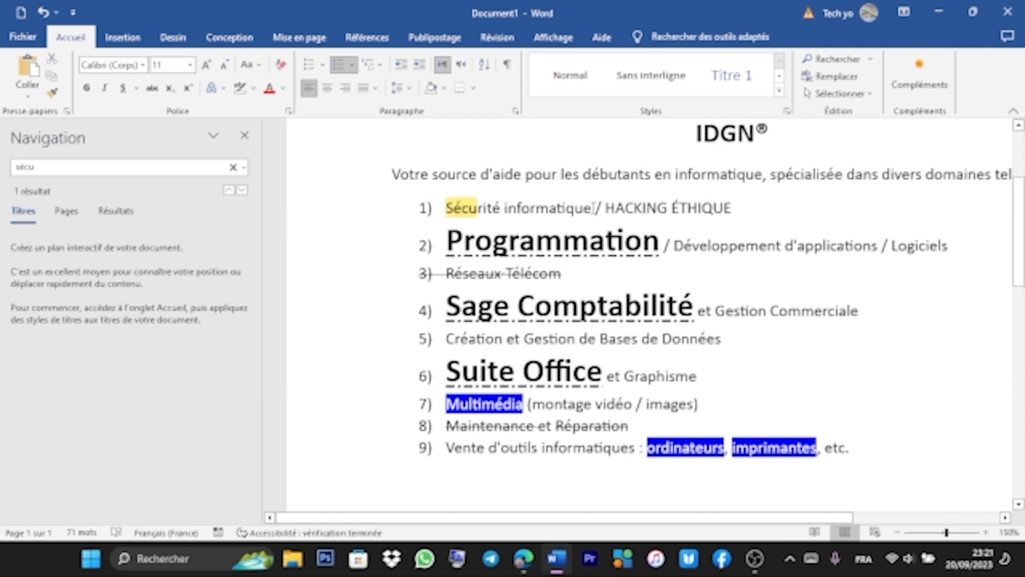
{"action": "left_click_drag", "start_coordinate": [593, 208], "coordinate": [447, 207]}
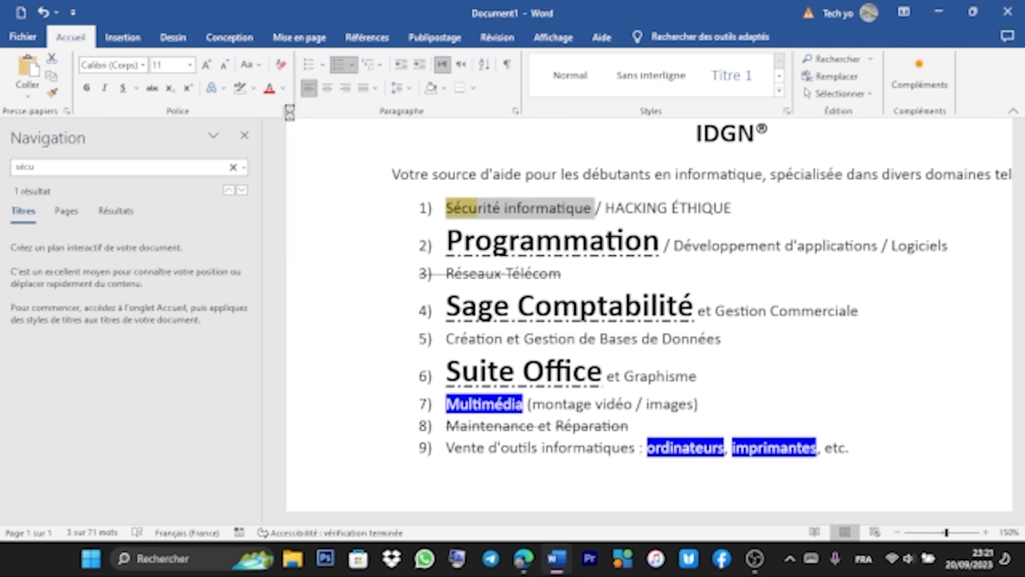
{"action": "left_click", "coordinate": [289, 111]}
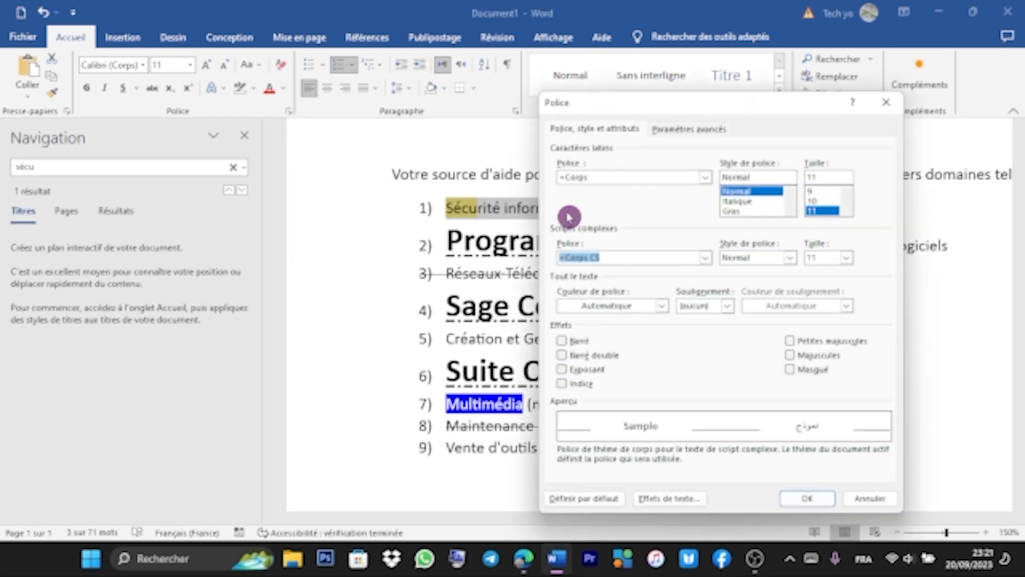
{"action": "left_click", "coordinate": [790, 356]}
{"action": "left_click", "coordinate": [795, 499]}
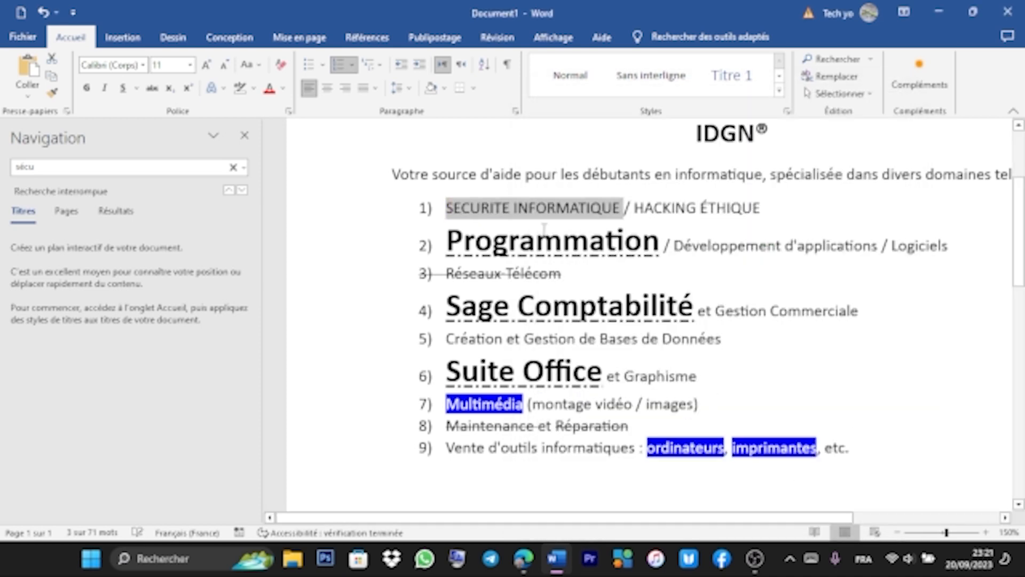
Copy the all-caps formatting of "Sécurité informatique" to "HACKING ÉTHIQUE" on the same line.
{"action": "left_click", "coordinate": [55, 95]}
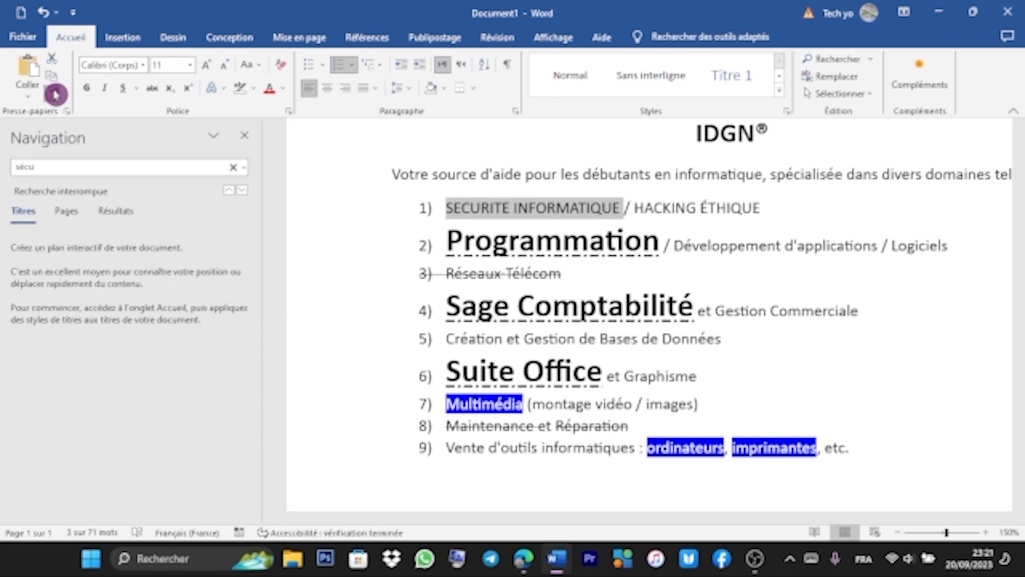
{"action": "left_click", "coordinate": [75, 163]}
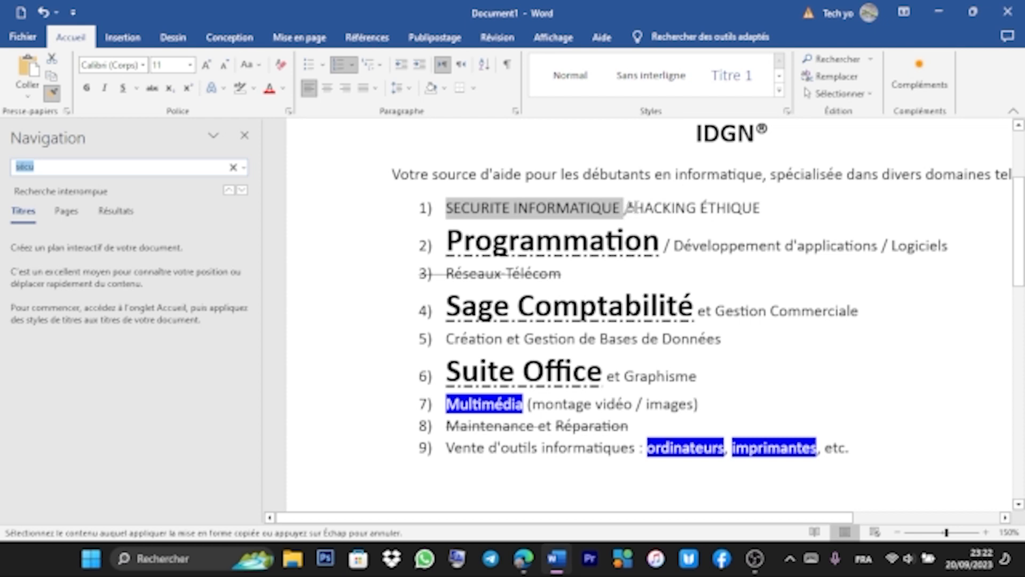
{"action": "left_click_drag", "start_coordinate": [634, 208], "coordinate": [744, 209]}
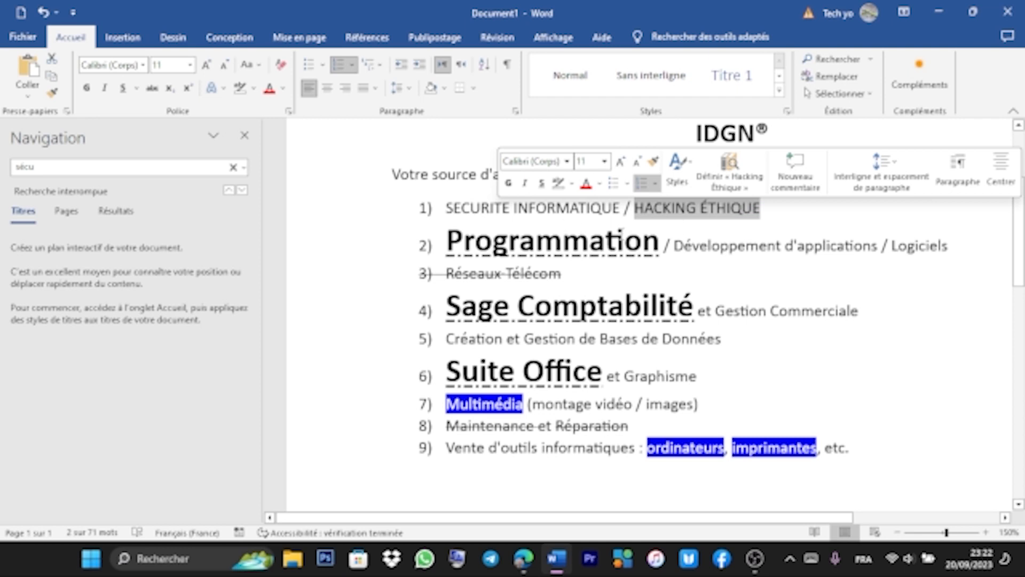
{"action": "left_click", "coordinate": [621, 234]}
{"action": "left_click_drag", "start_coordinate": [1019, 224], "coordinate": [1020, 267]}
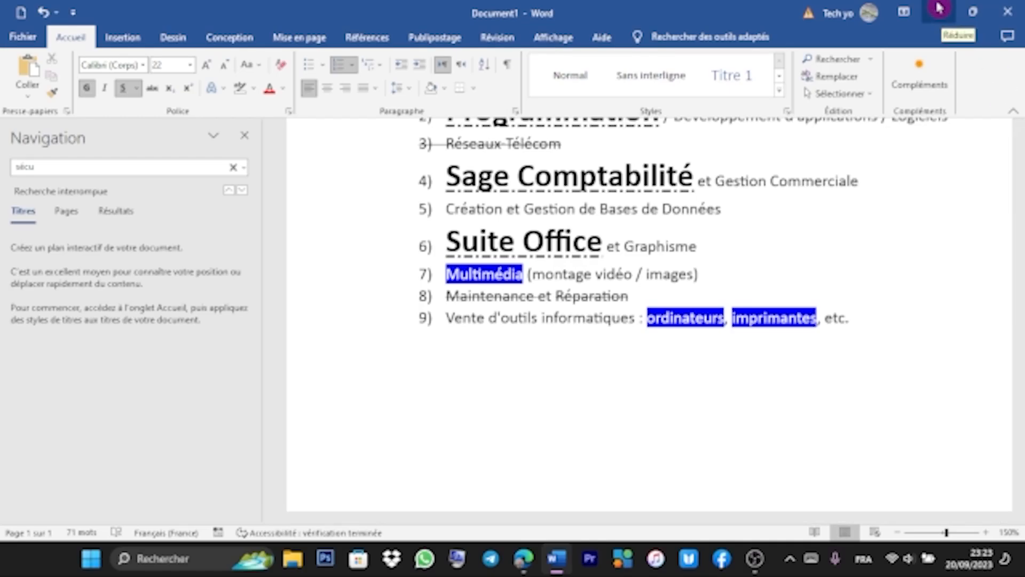
Minimize the open windows and create a new folder named IDGN on the desktop.
{"action": "left_click", "coordinate": [940, 8]}
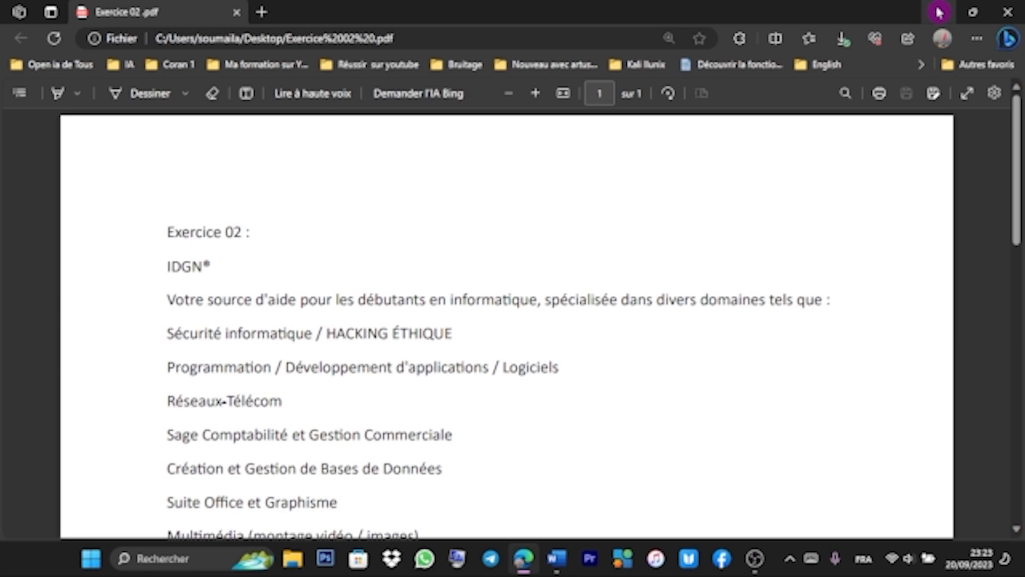
{"action": "left_click", "coordinate": [939, 12]}
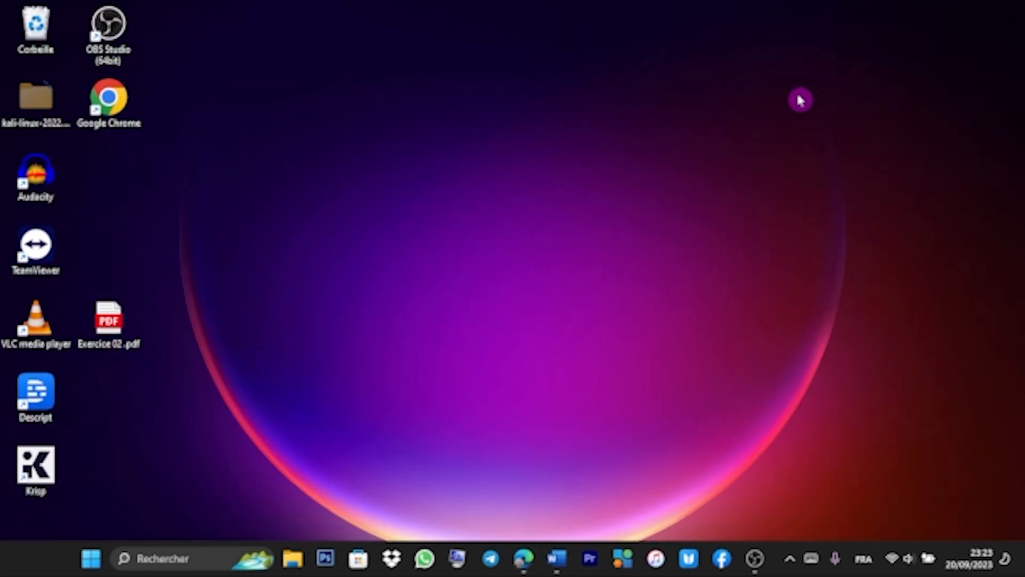
{"action": "right_click", "coordinate": [479, 279]}
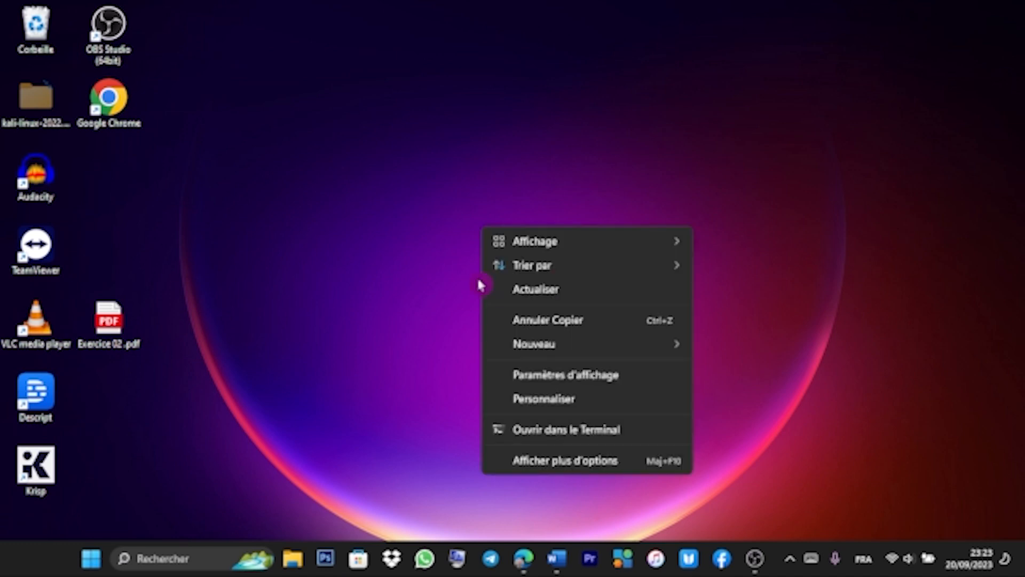
{"action": "left_click", "coordinate": [521, 344]}
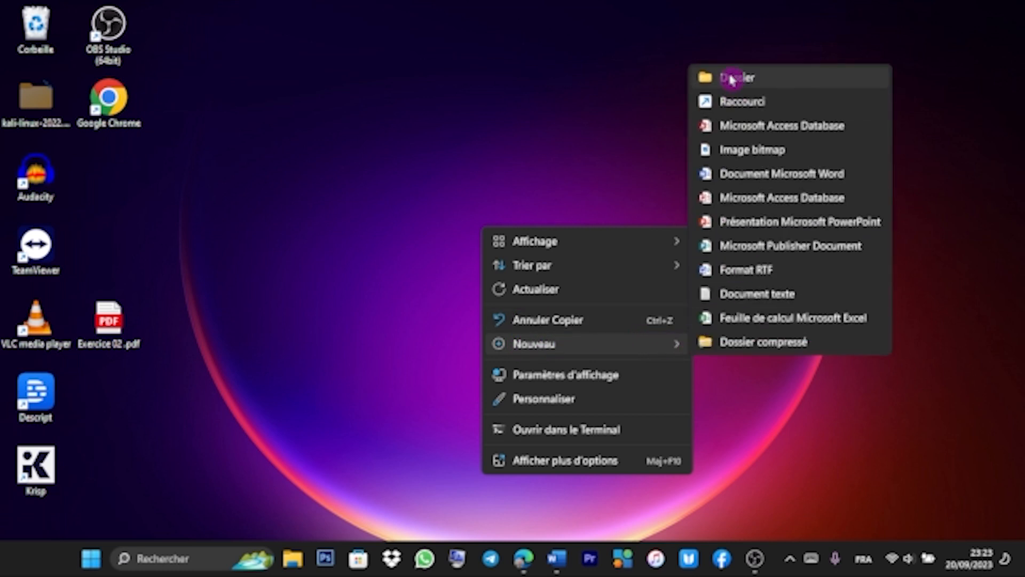
{"action": "left_click", "coordinate": [759, 81]}
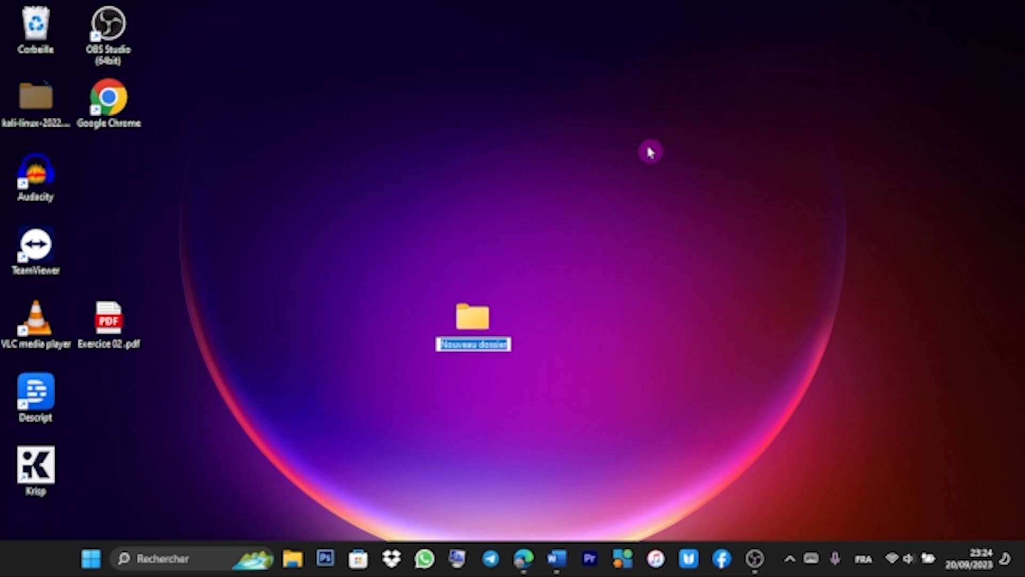
{"action": "key", "text": "BackSpace"}
{"action": "type", "text": "IDGN"}
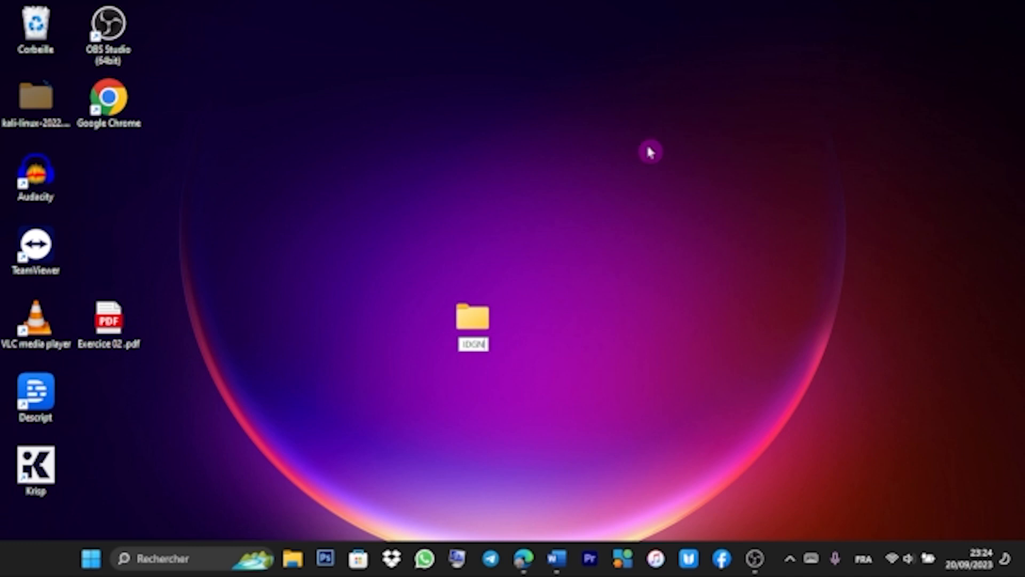
{"action": "key", "text": "Return"}
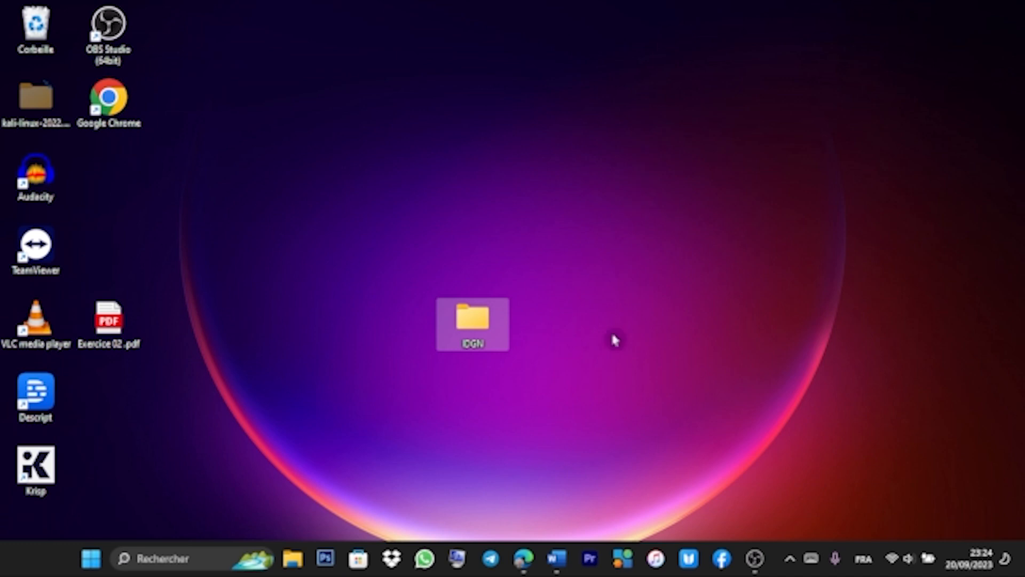
Switch back to Word and start saving the document under a new name in the desktop's IDGN folder.
{"action": "mouse_move", "coordinate": [565, 556]}
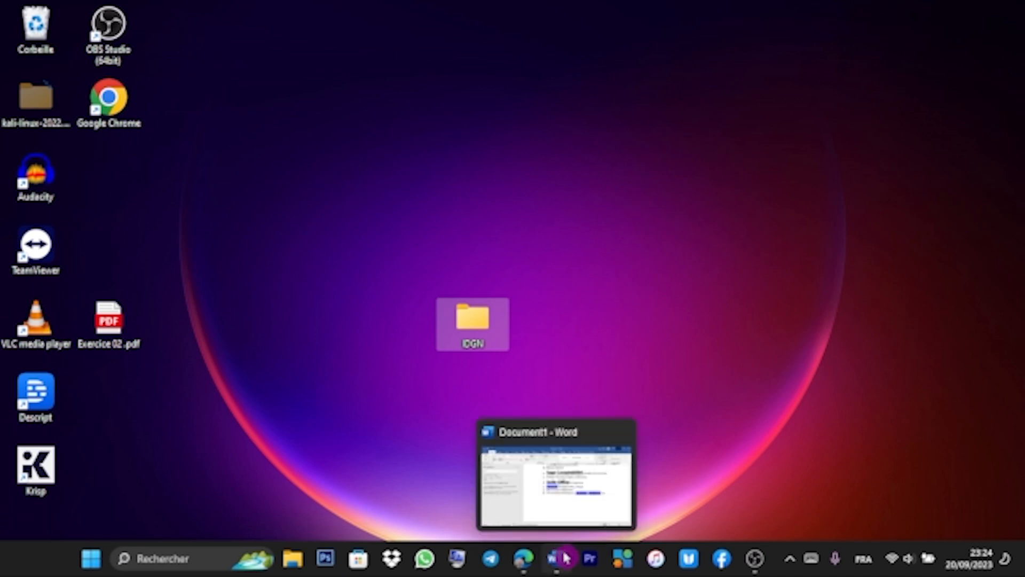
{"action": "left_click", "coordinate": [565, 559]}
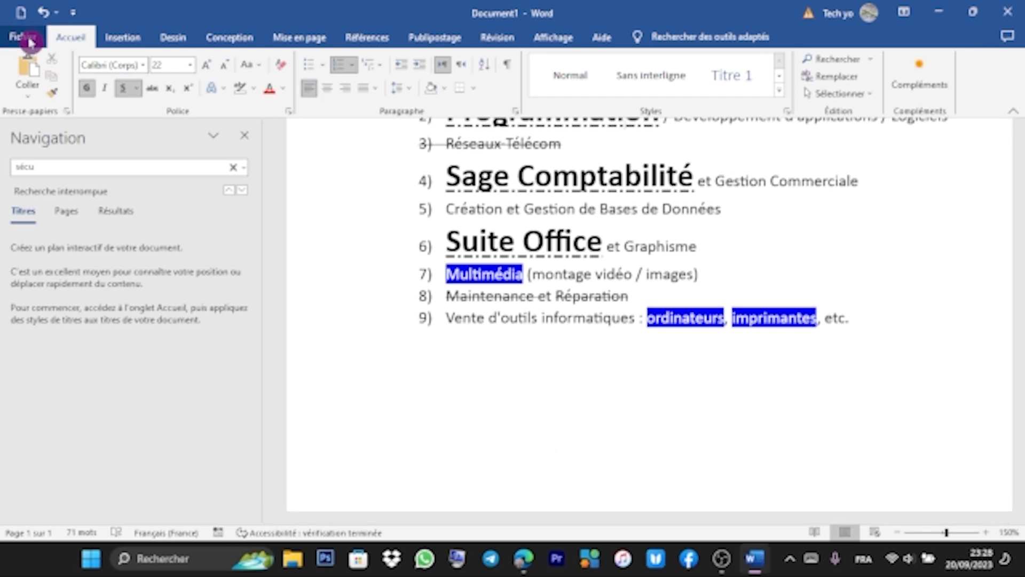
{"action": "left_click", "coordinate": [29, 40]}
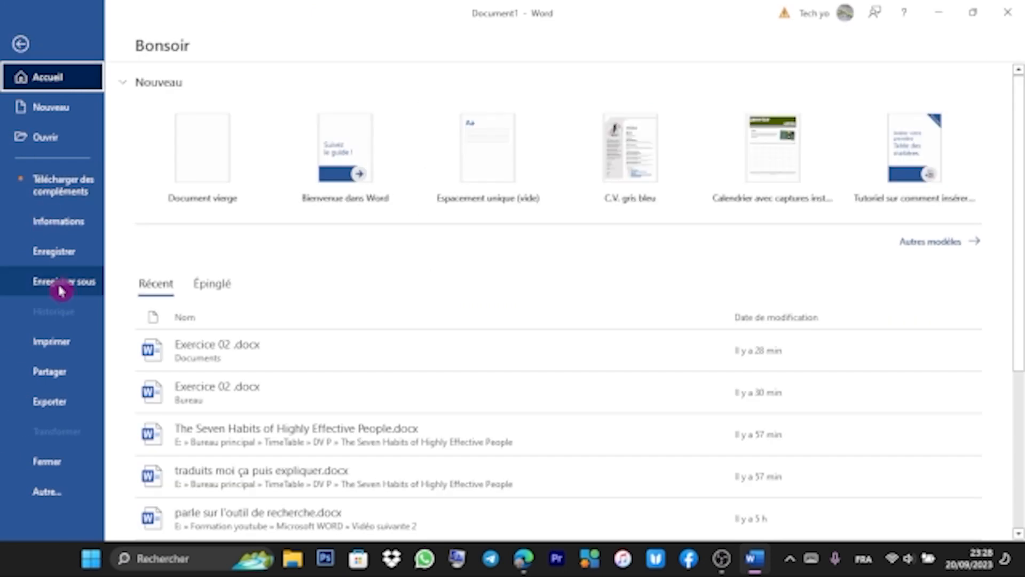
{"action": "left_click", "coordinate": [75, 290]}
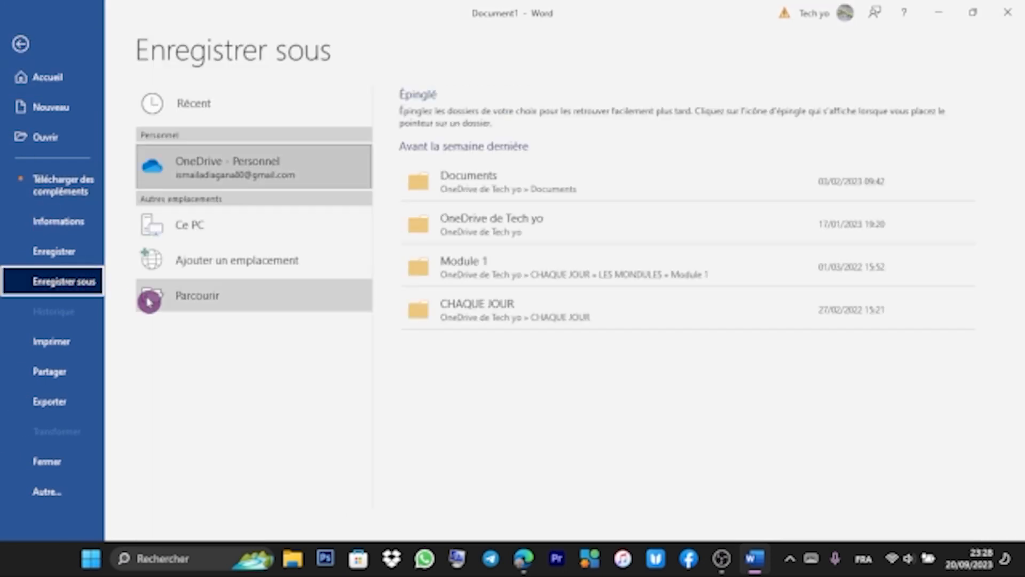
{"action": "left_click", "coordinate": [149, 301]}
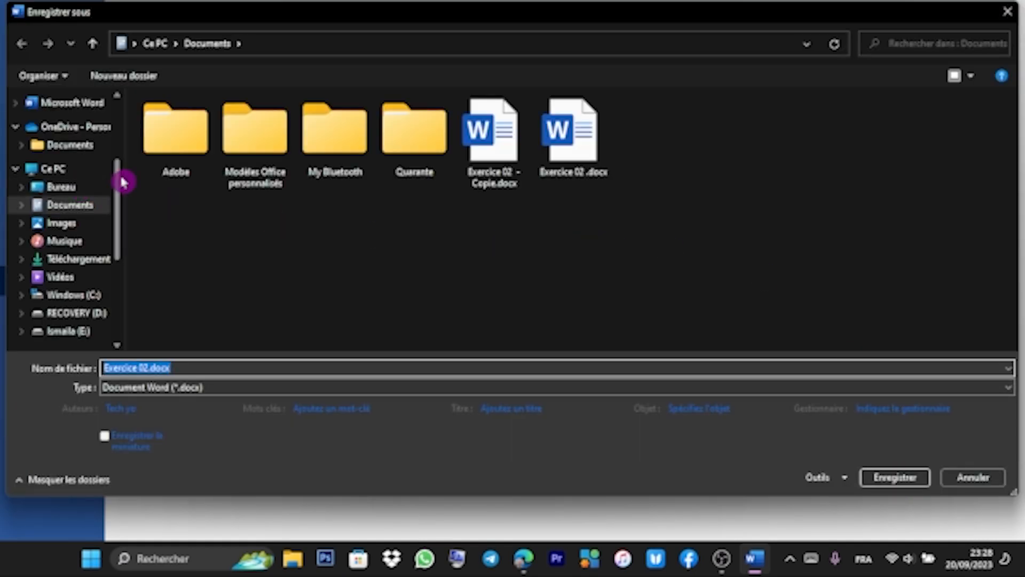
{"action": "left_click", "coordinate": [83, 188]}
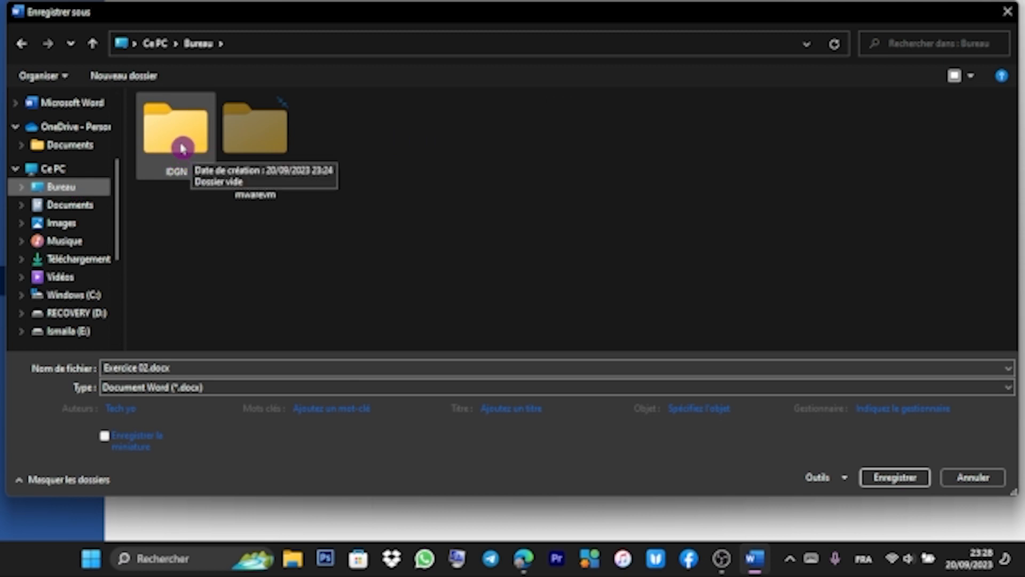
{"action": "double_click", "coordinate": [182, 148]}
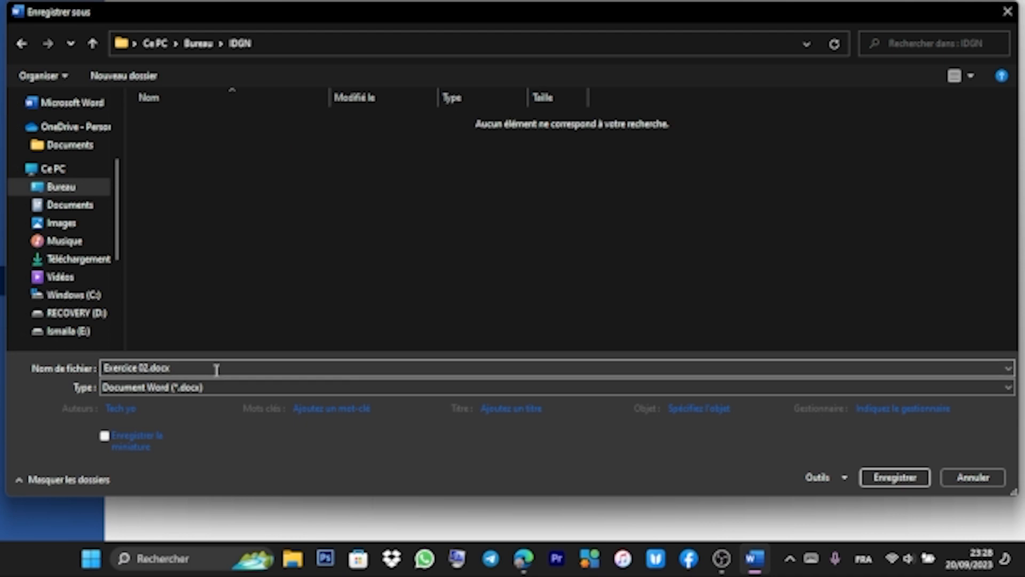
Save the document as "Exercice 02.docx" in the Word Document (*.docx) format.
{"action": "left_click", "coordinate": [181, 367]}
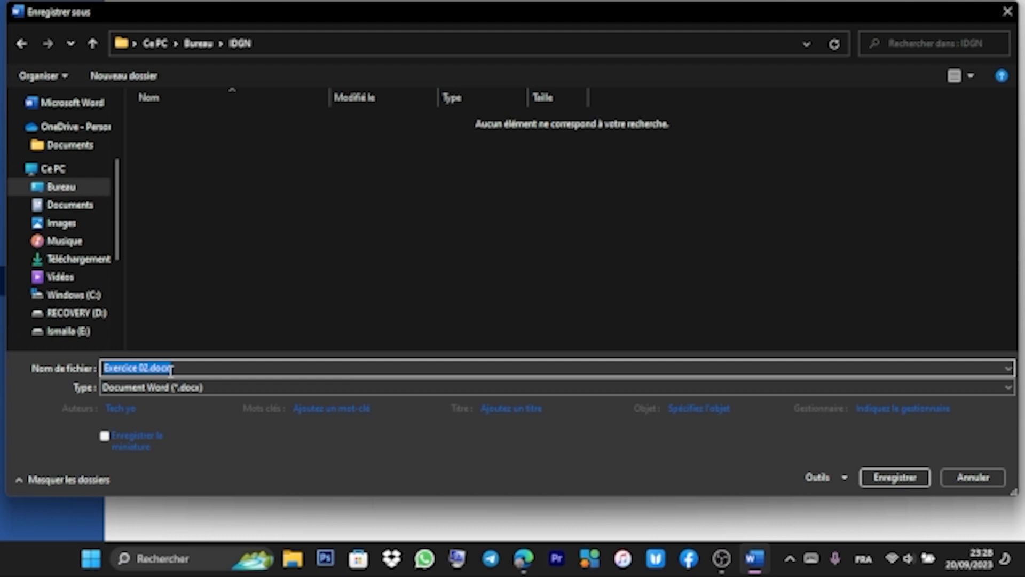
{"action": "left_click", "coordinate": [187, 368]}
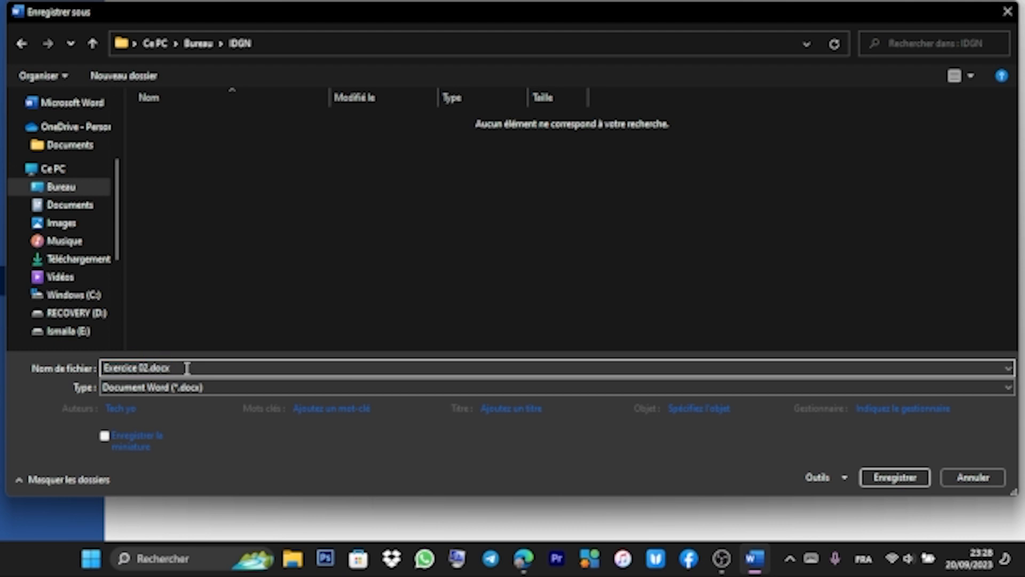
{"action": "left_click_drag", "start_coordinate": [105, 367], "coordinate": [191, 365]}
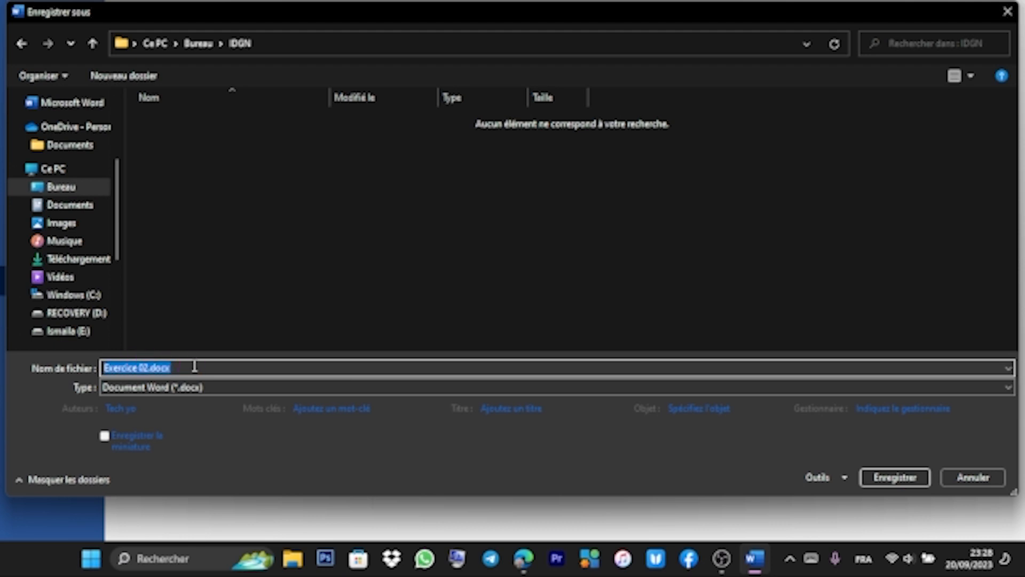
{"action": "left_click", "coordinate": [194, 366]}
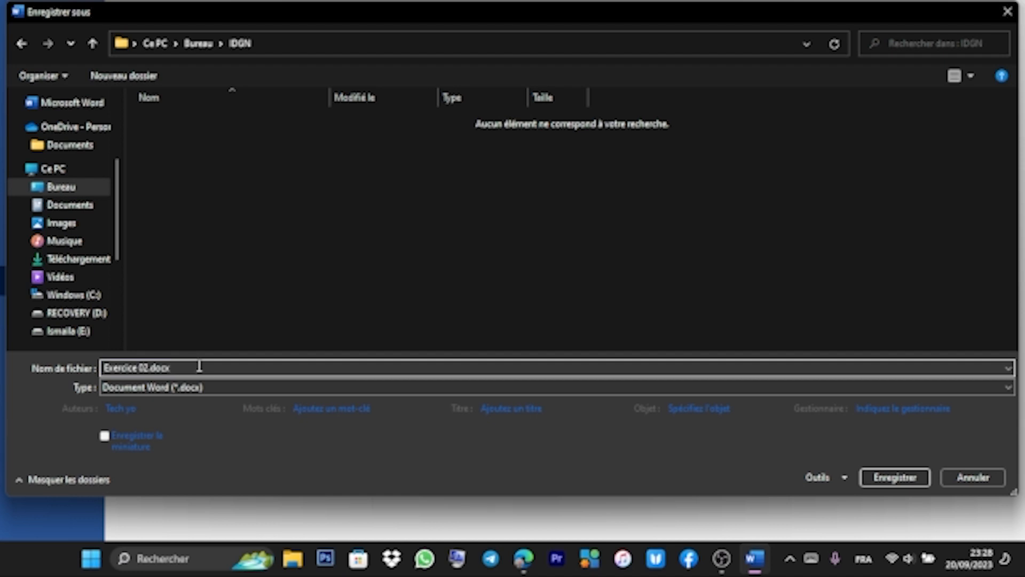
{"action": "left_click", "coordinate": [154, 389]}
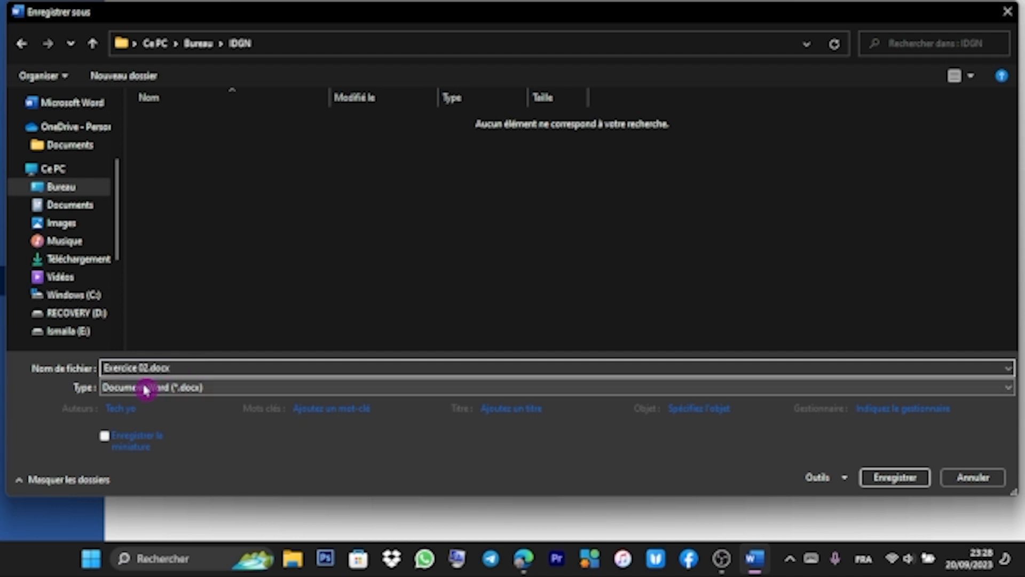
{"action": "left_click", "coordinate": [174, 393]}
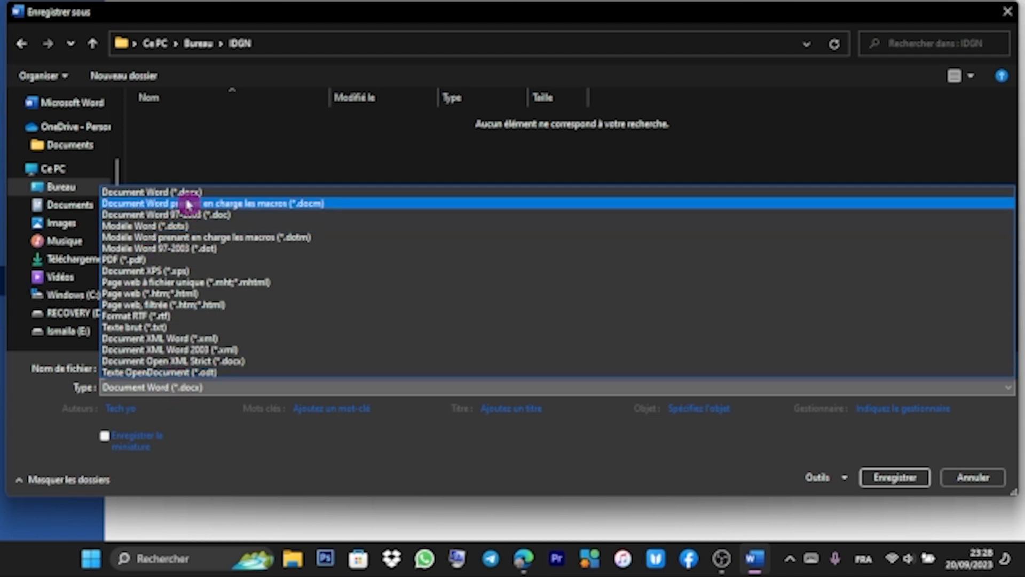
{"action": "left_click", "coordinate": [261, 137]}
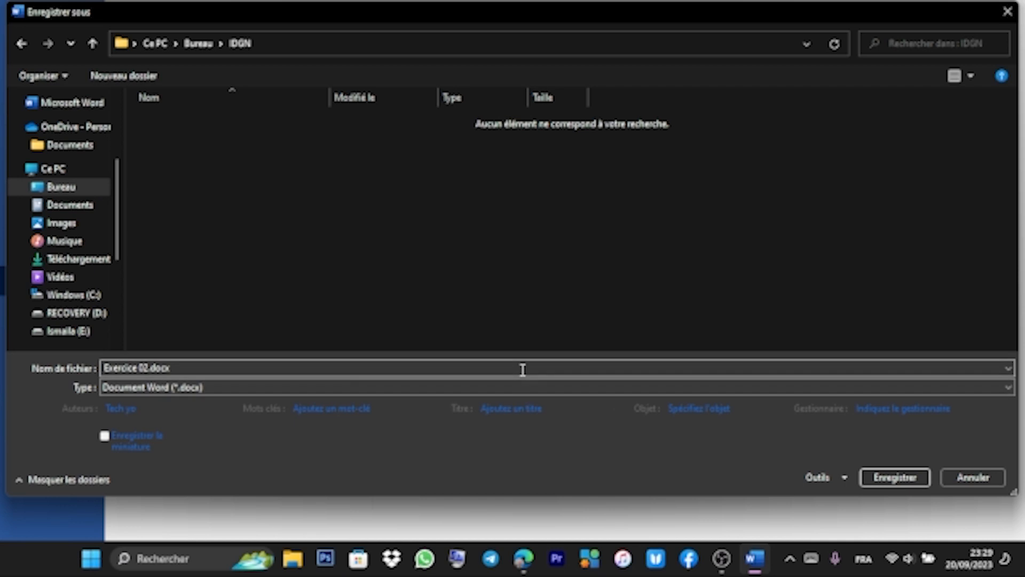
{"action": "left_click", "coordinate": [892, 479]}
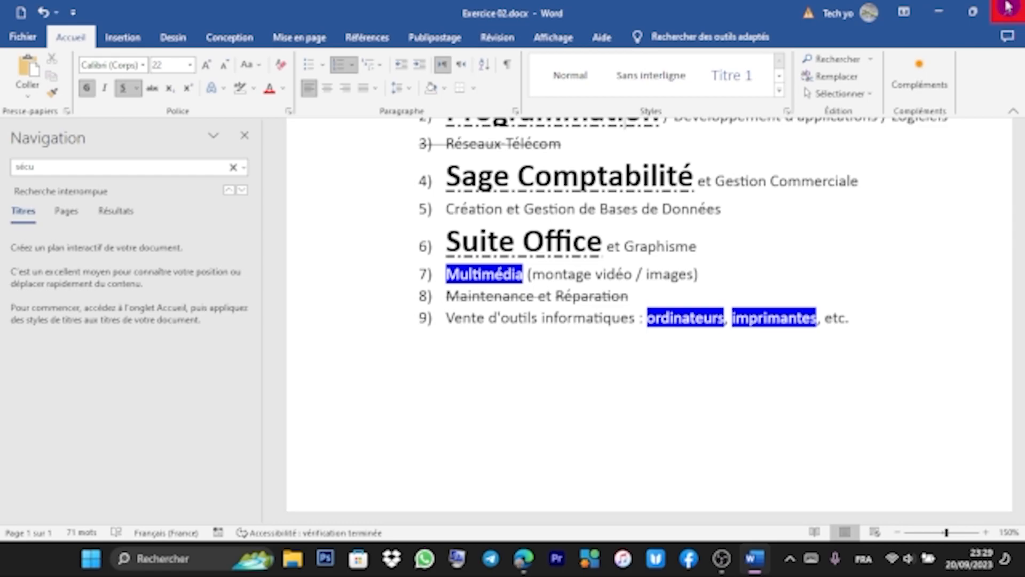
Close Word and reopen "Exercice 02.docx" from the IDGN folder on the desktop.
{"action": "left_click", "coordinate": [1019, 10]}
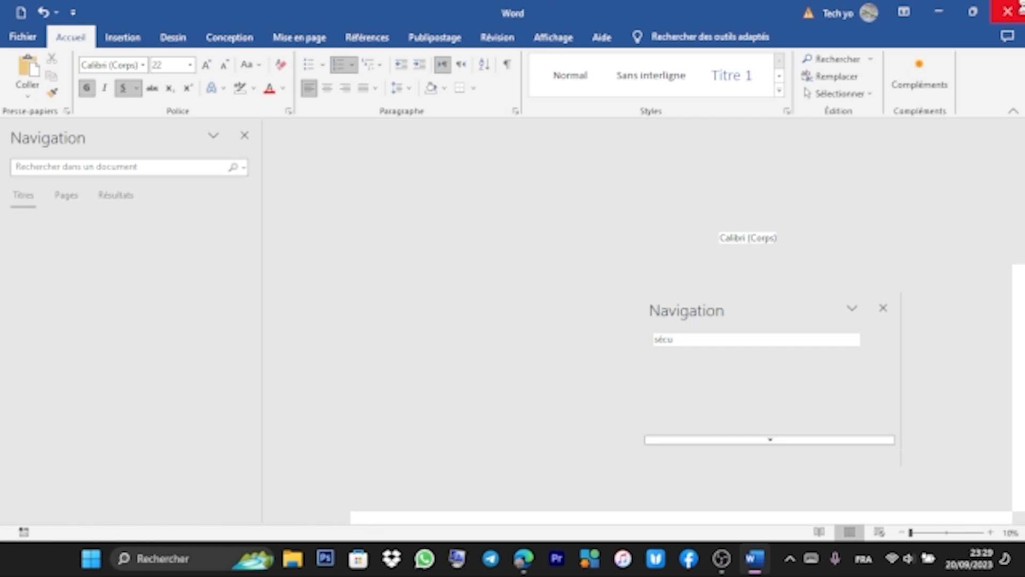
{"action": "left_click", "coordinate": [1018, 10]}
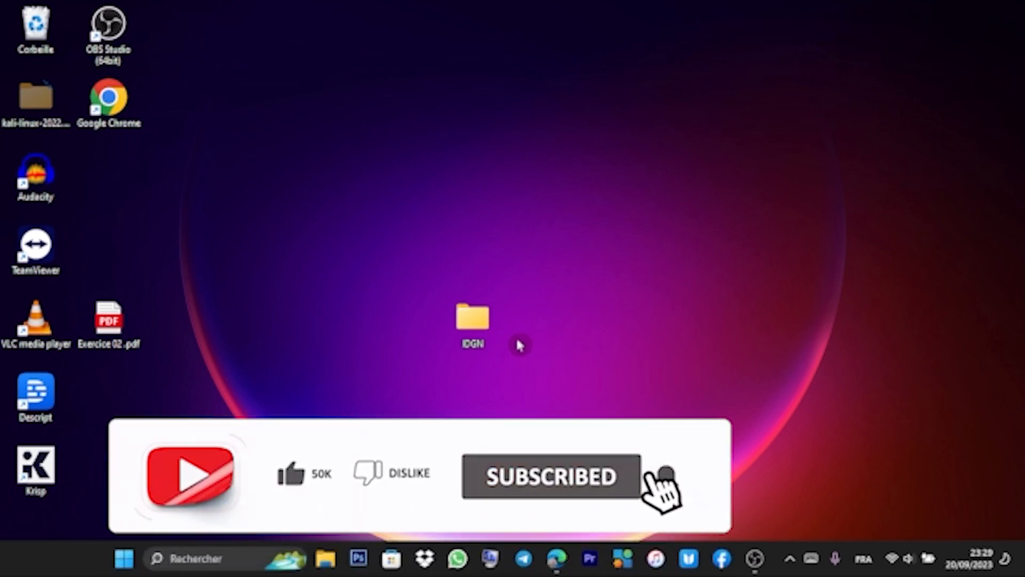
{"action": "double_click", "coordinate": [481, 320]}
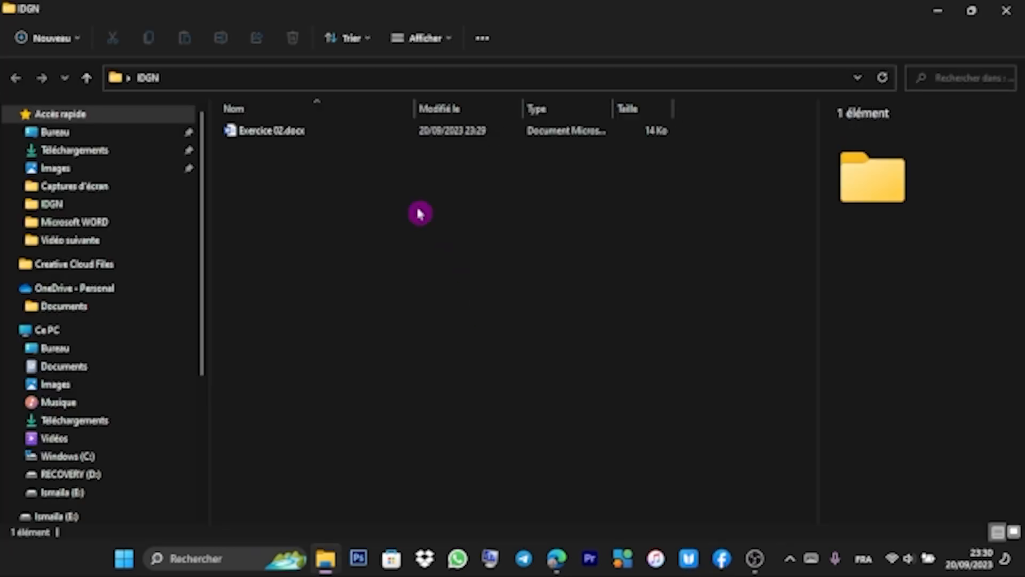
{"action": "double_click", "coordinate": [300, 132]}
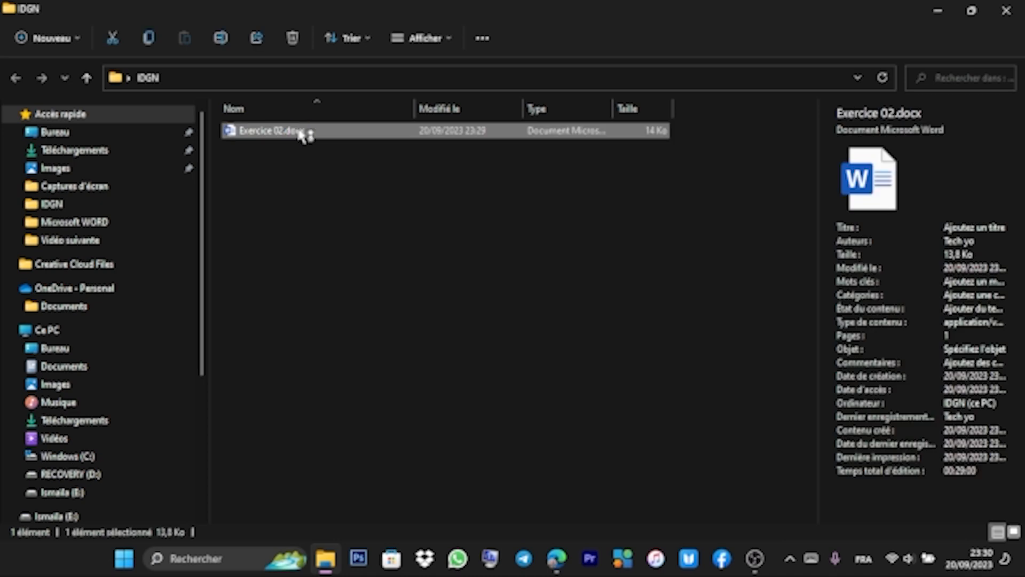